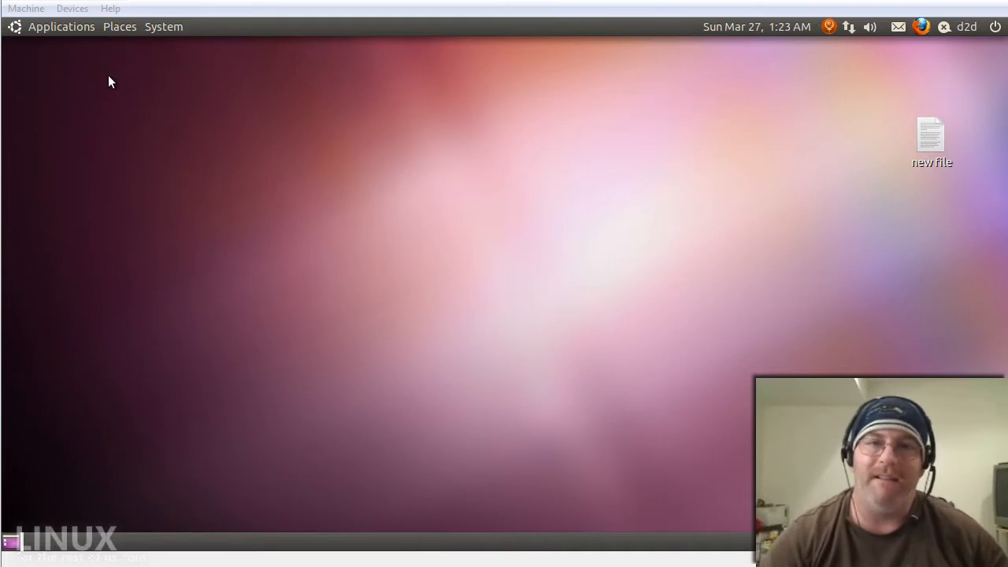
click(34, 32)
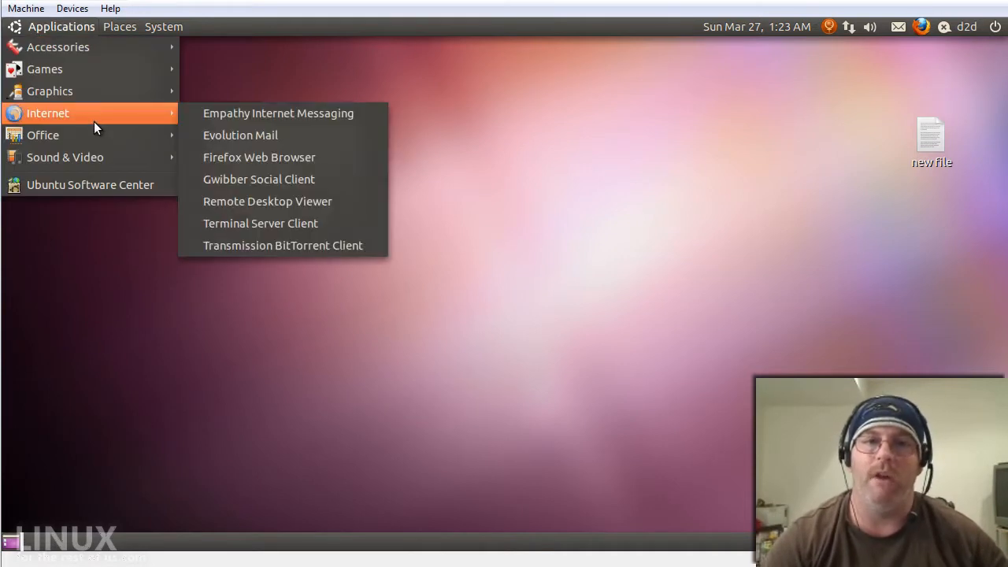
mouse_move(120, 136)
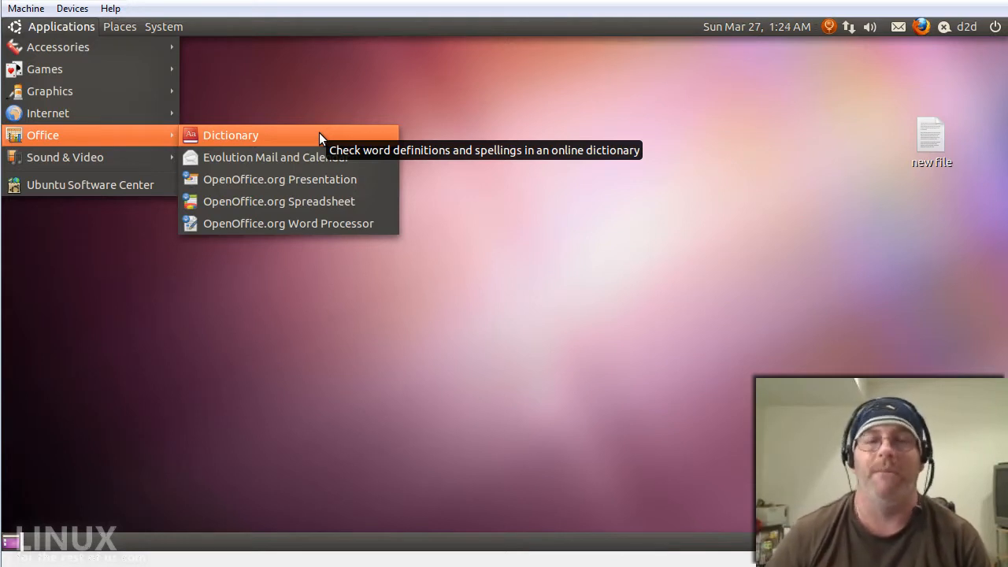
click(483, 119)
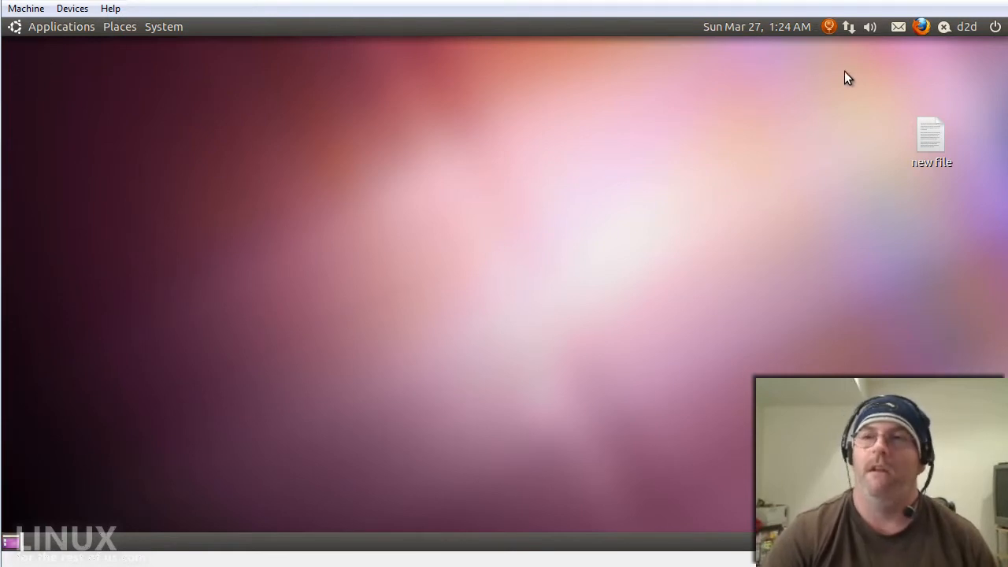
Launch Firefox and go to the Google home page.
click(921, 28)
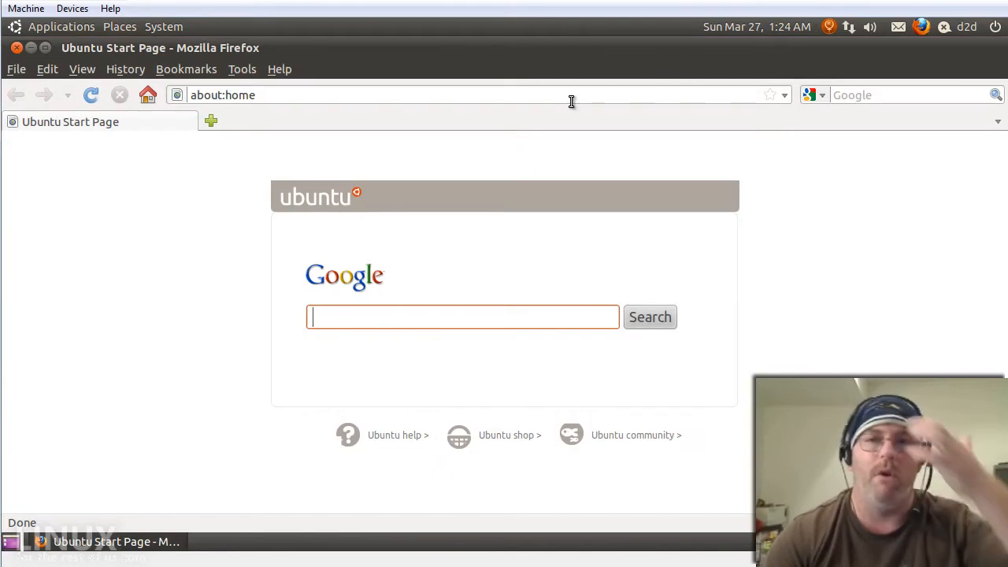
click(570, 95)
double_click(571, 95)
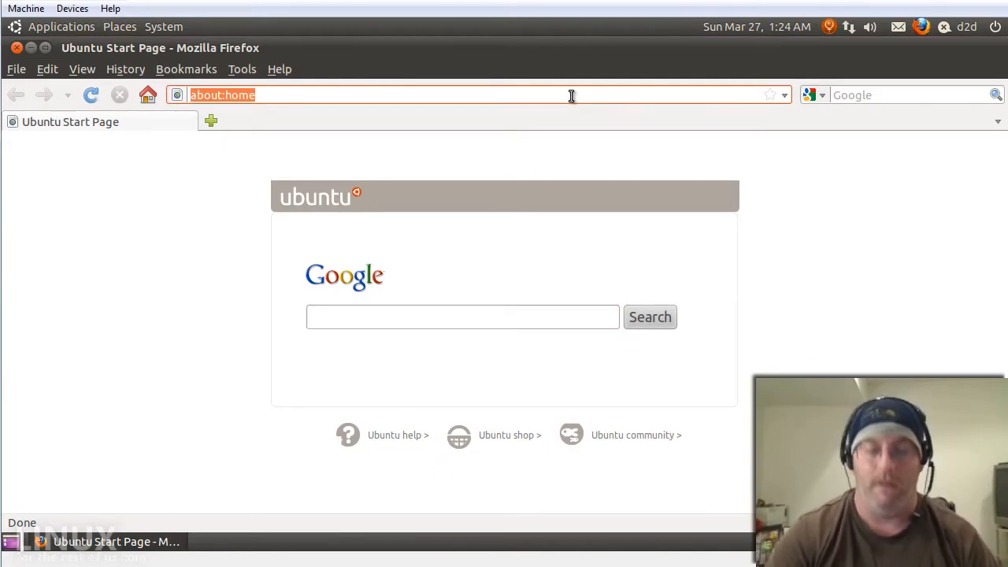
text(google)
key(Return)
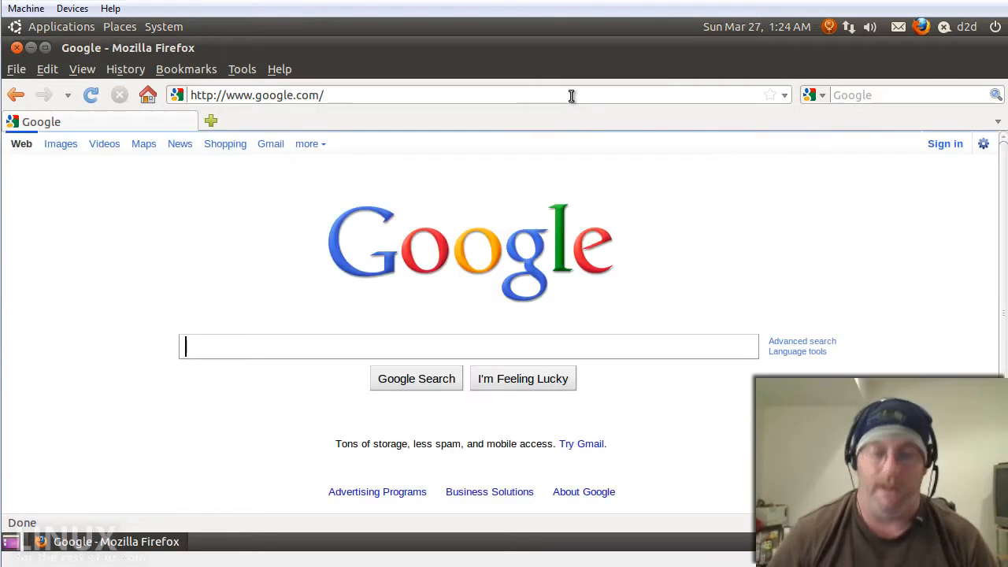
Search Google for libreoffice and open the LibreOffice Productivity Suite Download result.
text(libre)
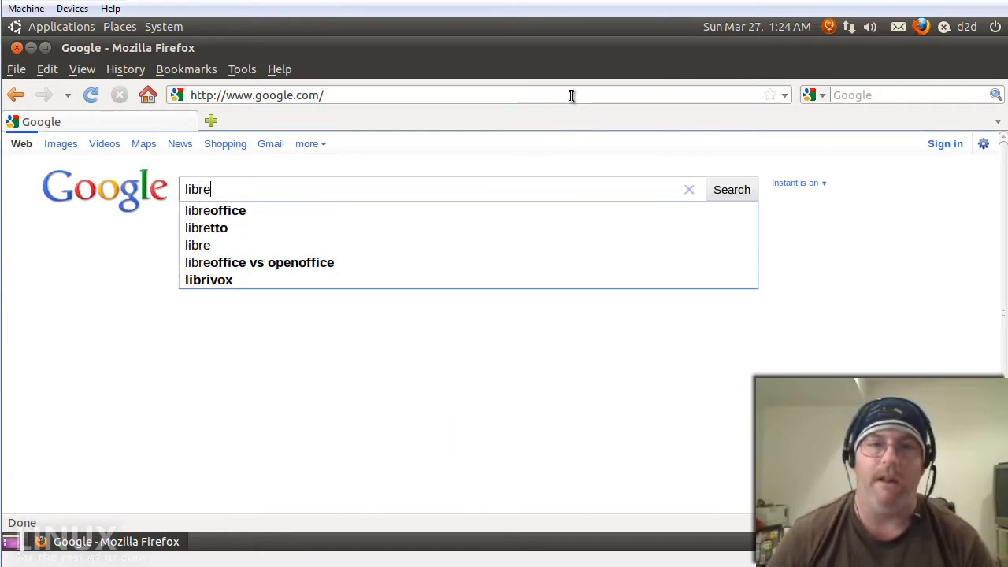
text(office)
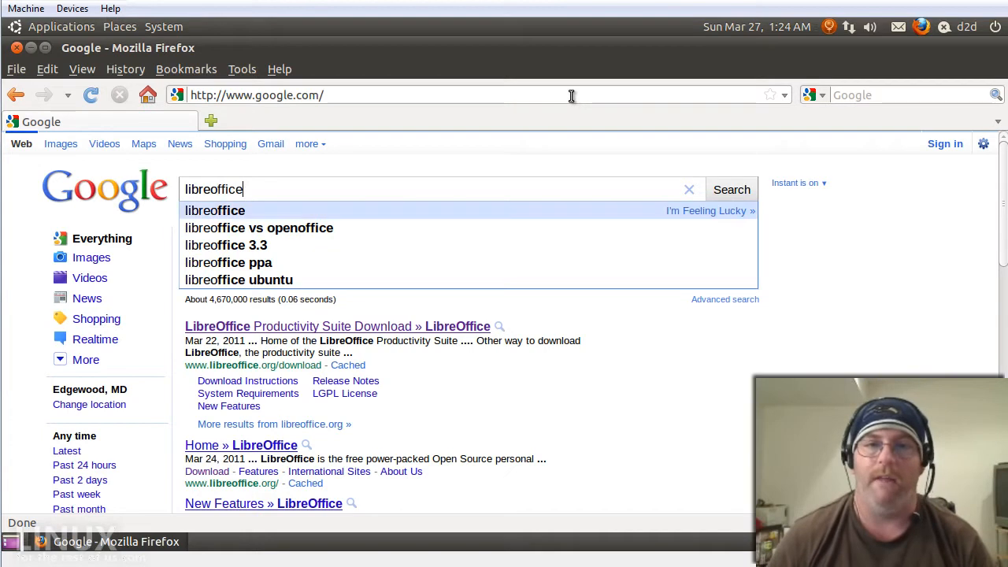
key(Return)
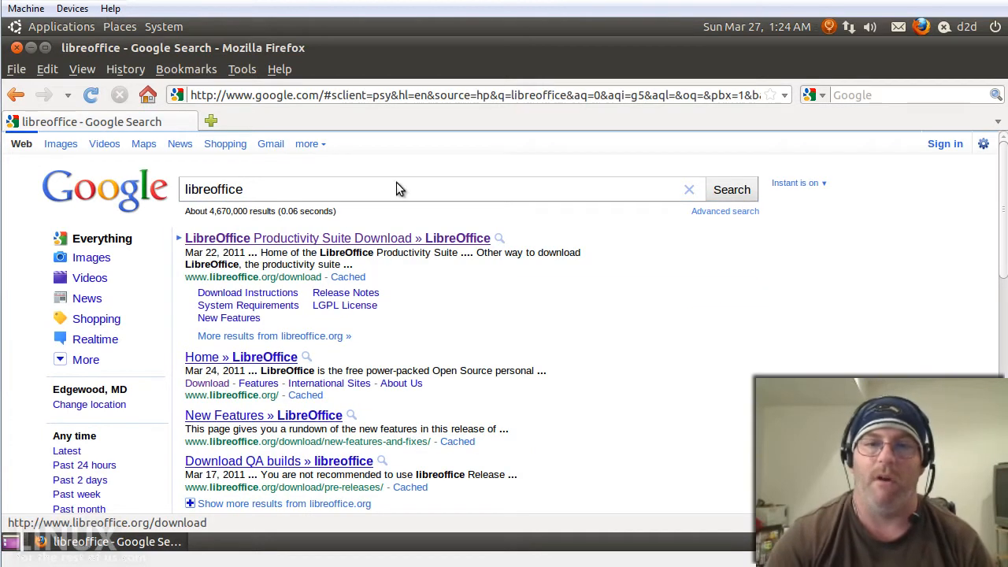
click(351, 237)
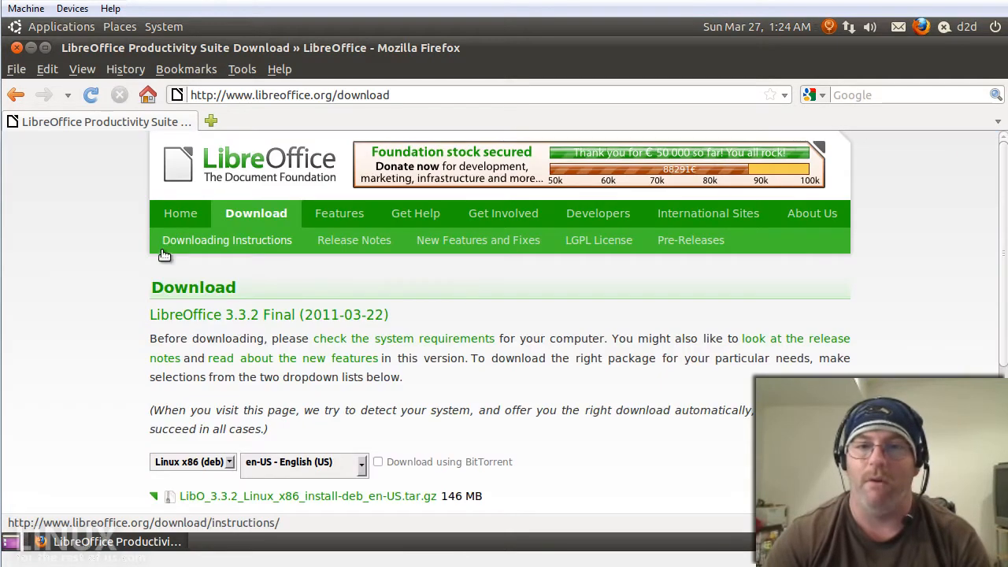
Go to the LibreOffice home page and follow its Download LibreOffice 3.3 link to the package list.
click(167, 226)
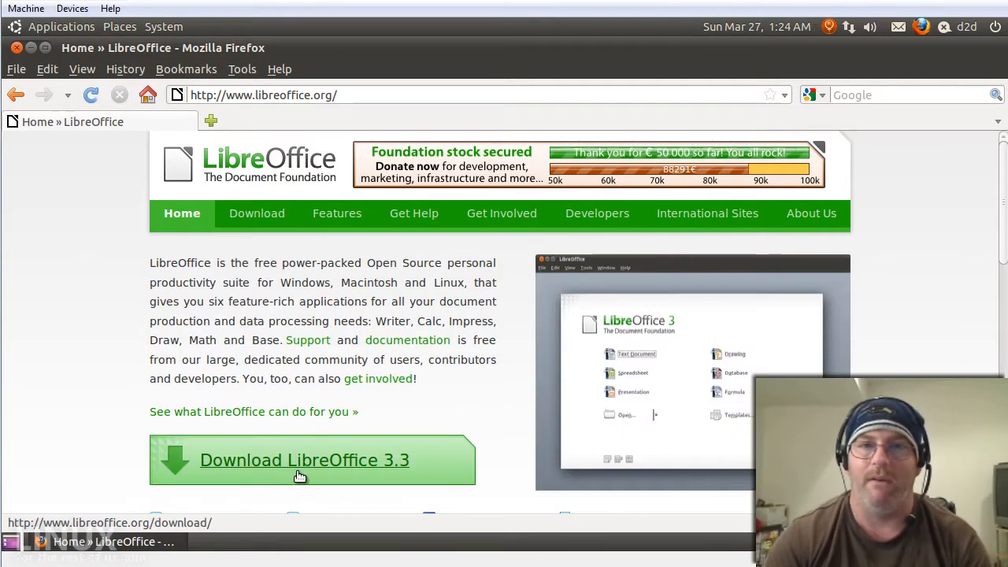
click(304, 461)
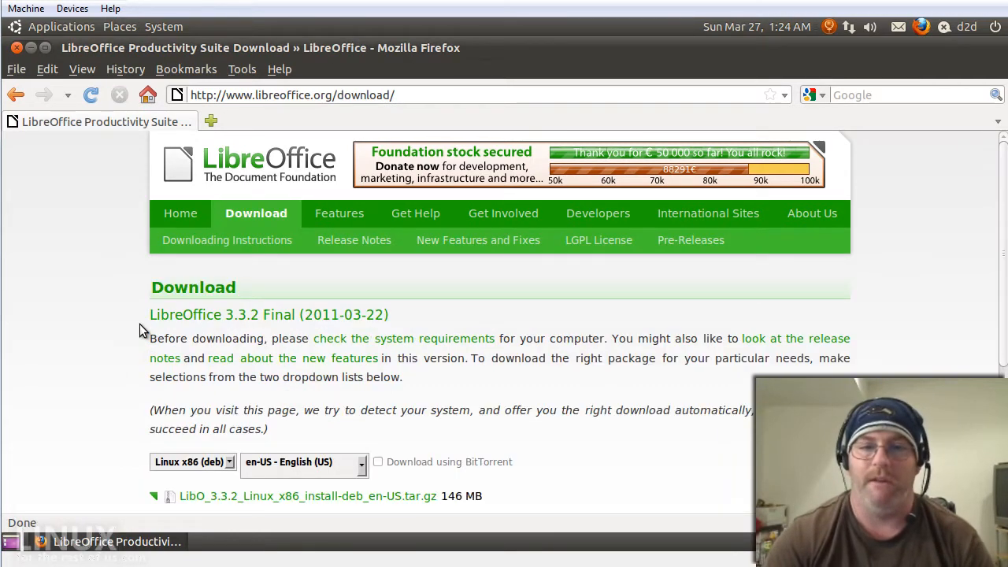
scroll(139, 324, down, 3)
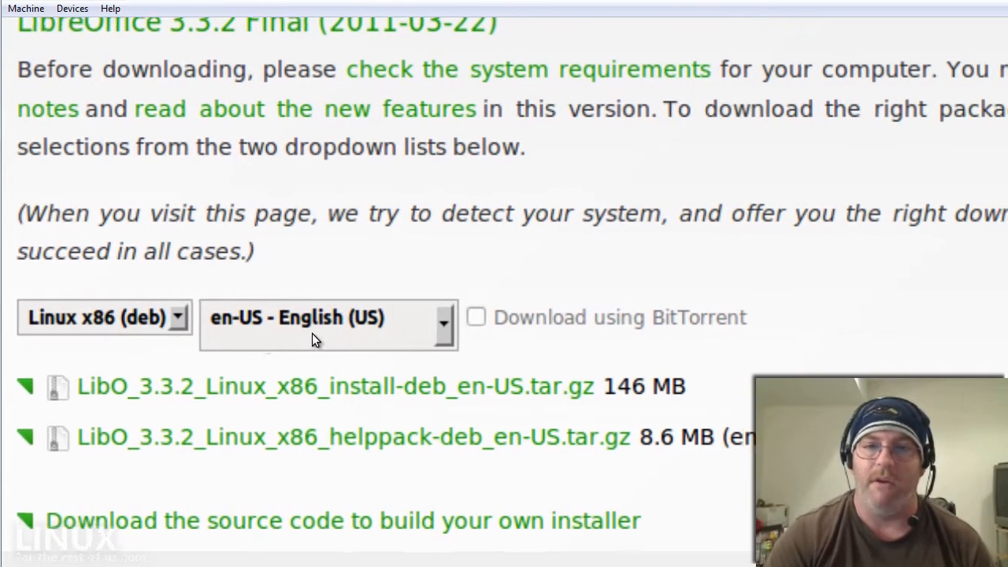
click(378, 327)
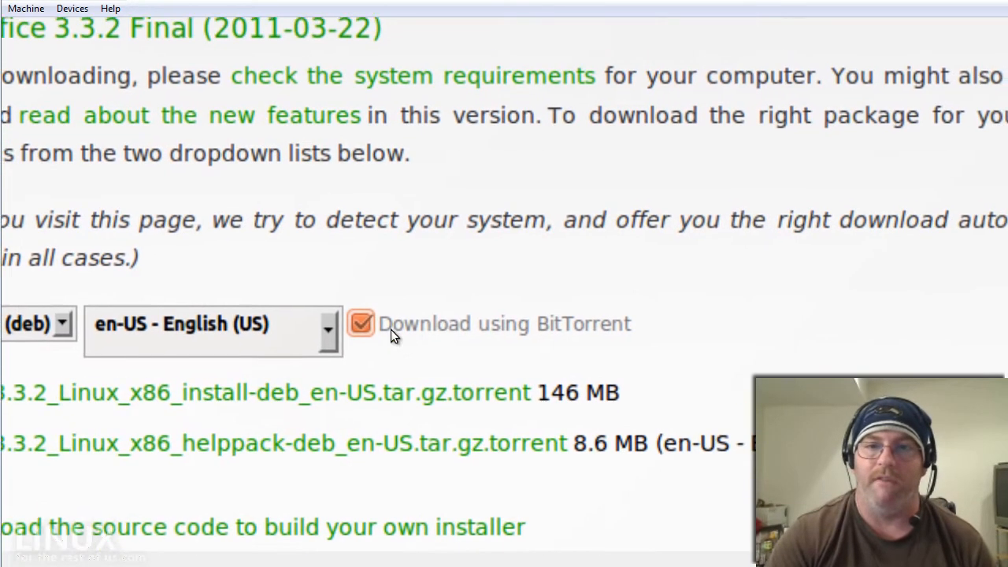
click(377, 328)
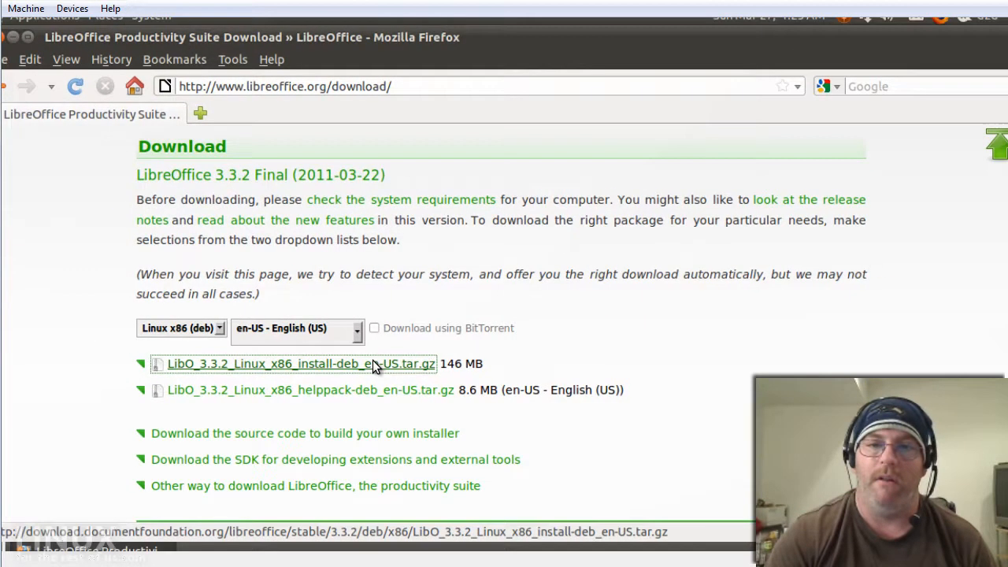
click(367, 363)
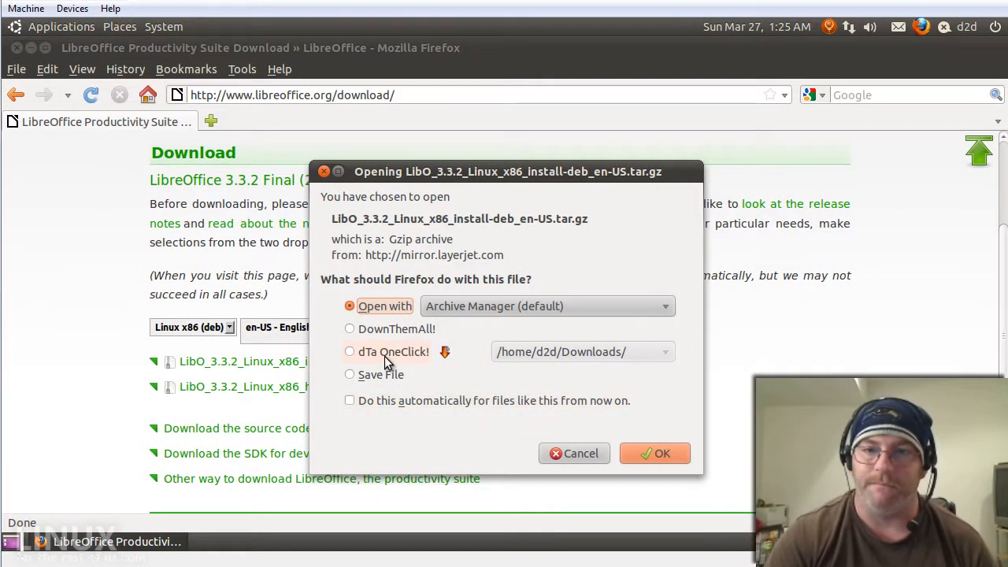
click(567, 455)
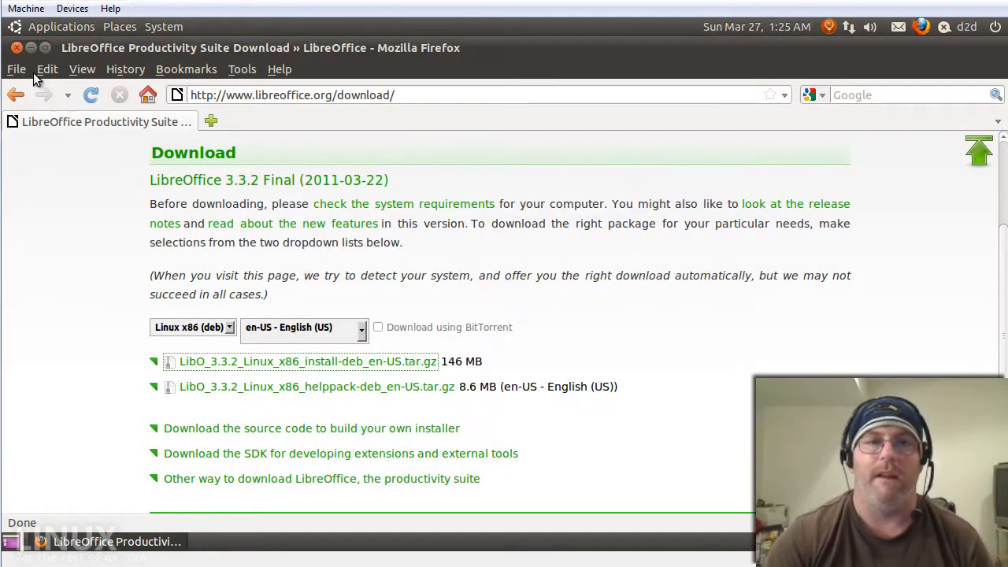
Close the browser and open the Downloads folder in the file manager.
click(17, 48)
click(112, 29)
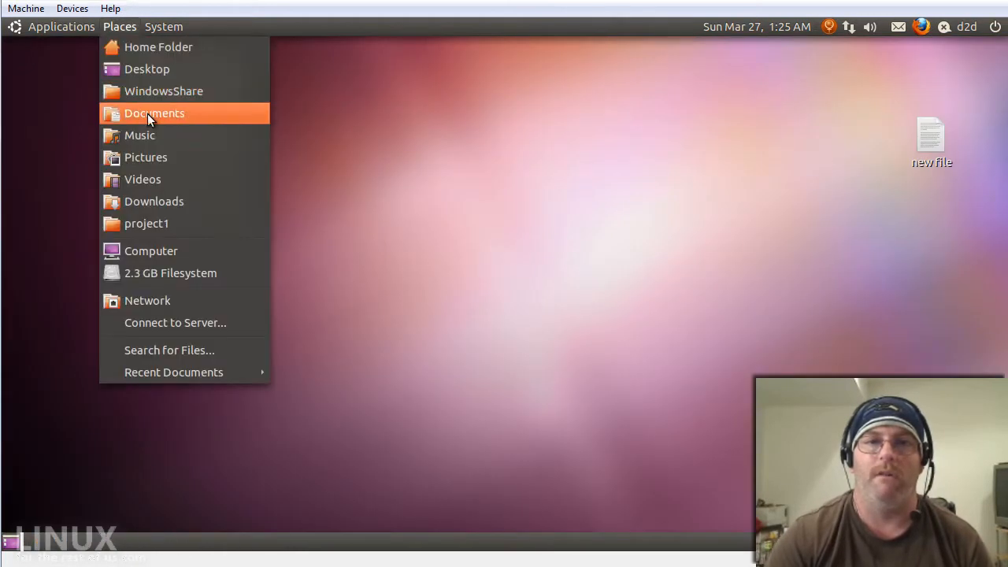
click(178, 201)
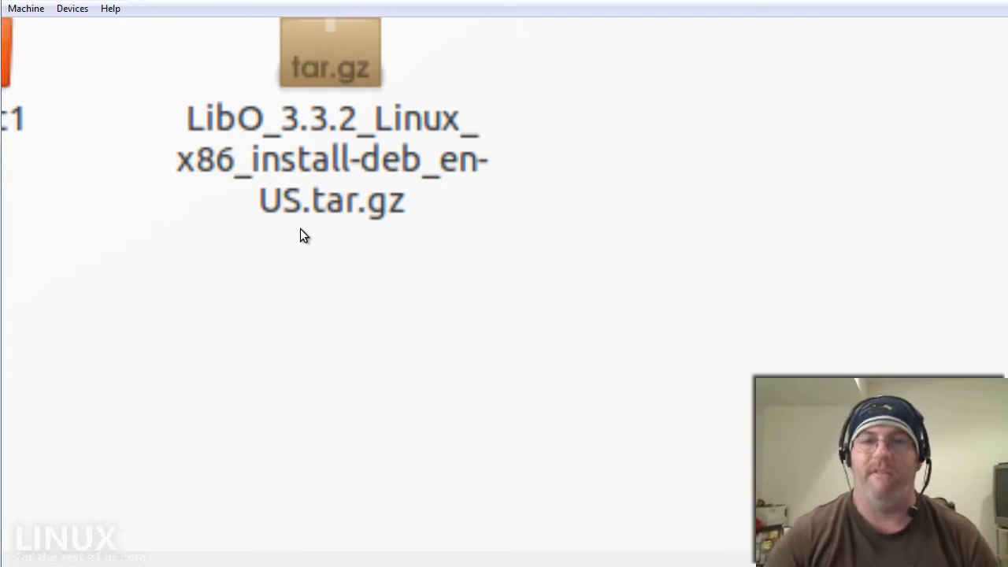
Extract the LibO_3.3.2_Linux_x86_install-deb_en-US.tar.gz archive into the Downloads folder.
scroll(294, 213, down, 5)
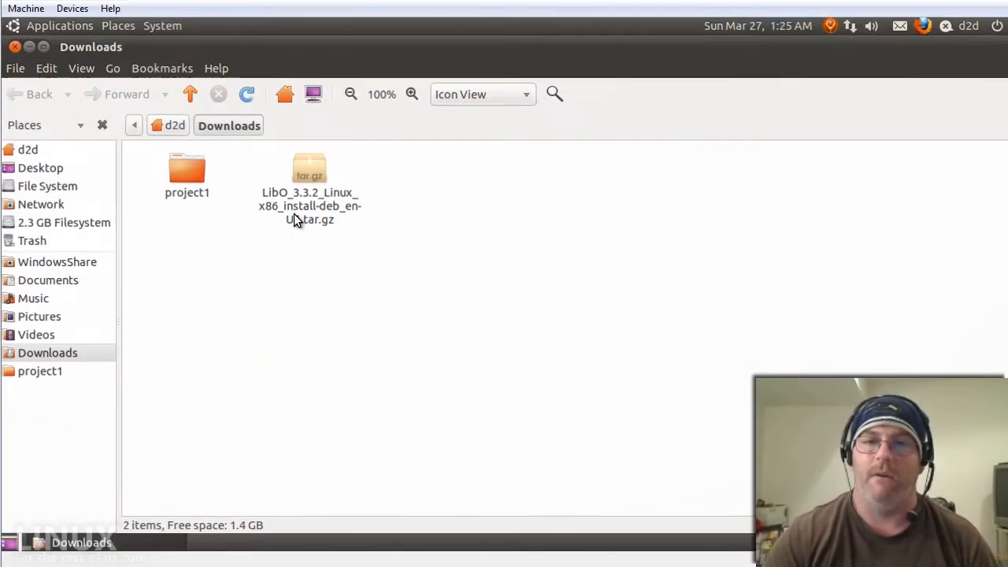
right_click(315, 206)
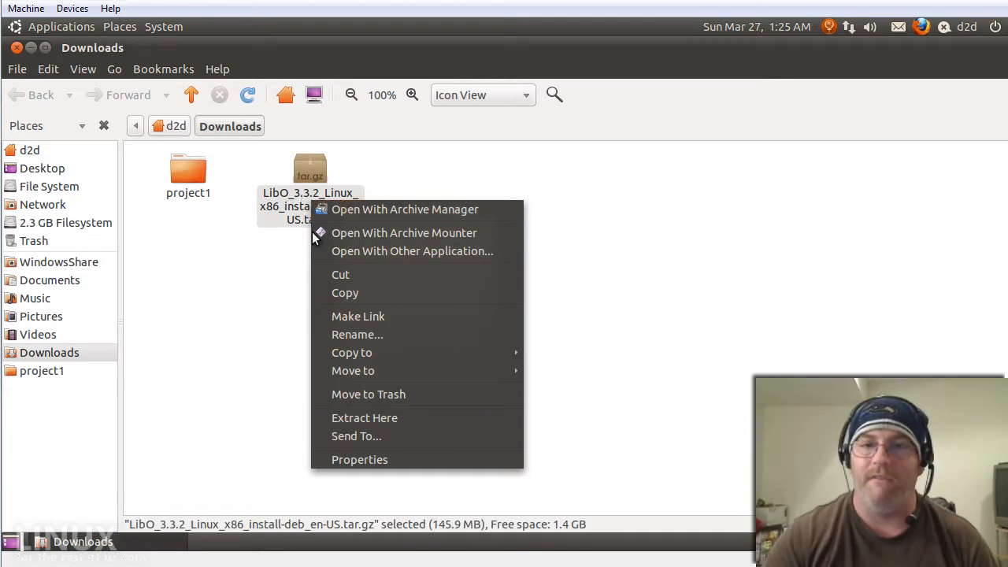
click(426, 416)
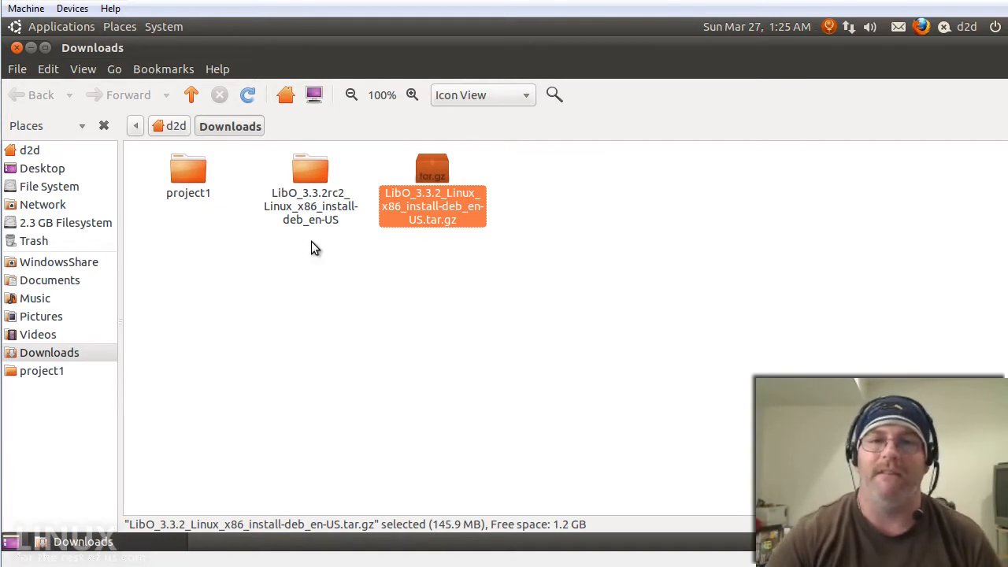
Open the extracted LibO_3.3.2rc2_Linux_x86_install-deb_en-US folder.
click(310, 187)
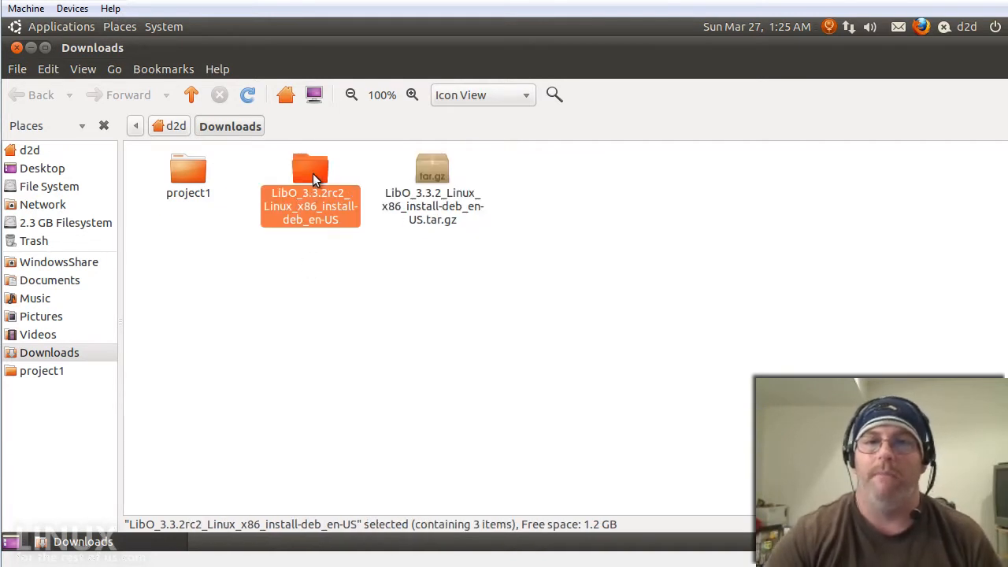
double_click(311, 178)
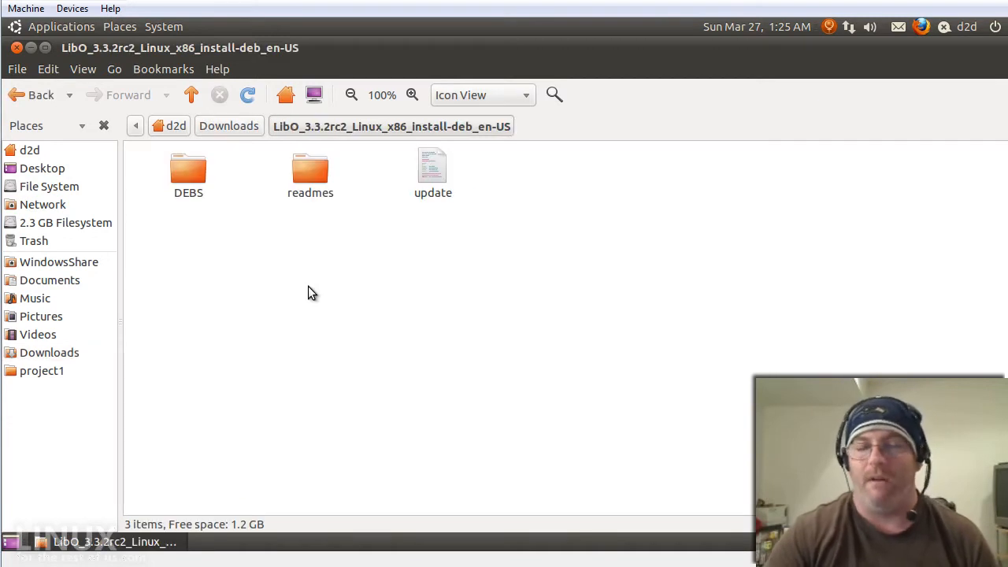
drag(174, 236, 339, 171)
click(352, 206)
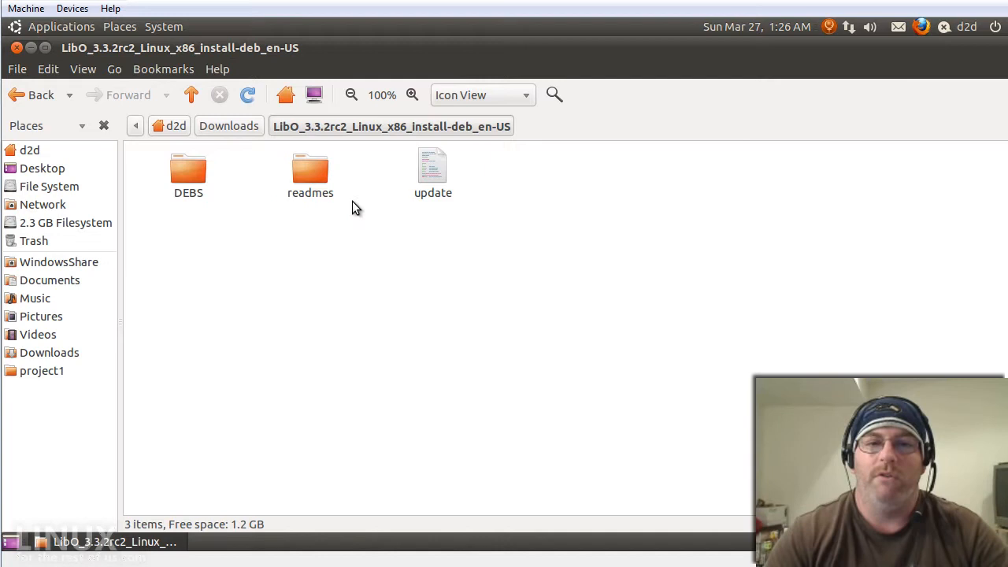
Open the README_en-US file from the readmes folder and maximize its text editor window.
click(189, 202)
click(310, 199)
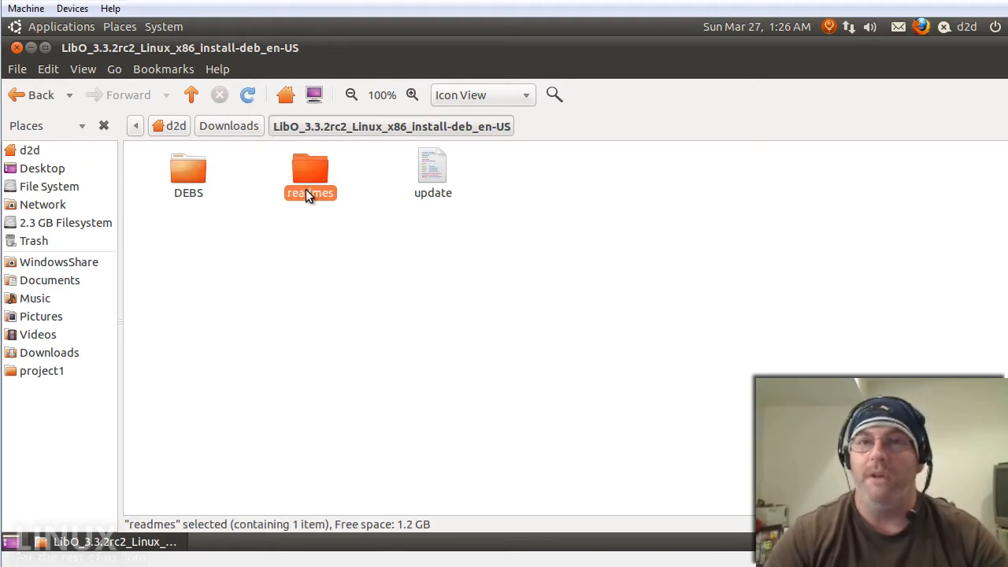
double_click(307, 171)
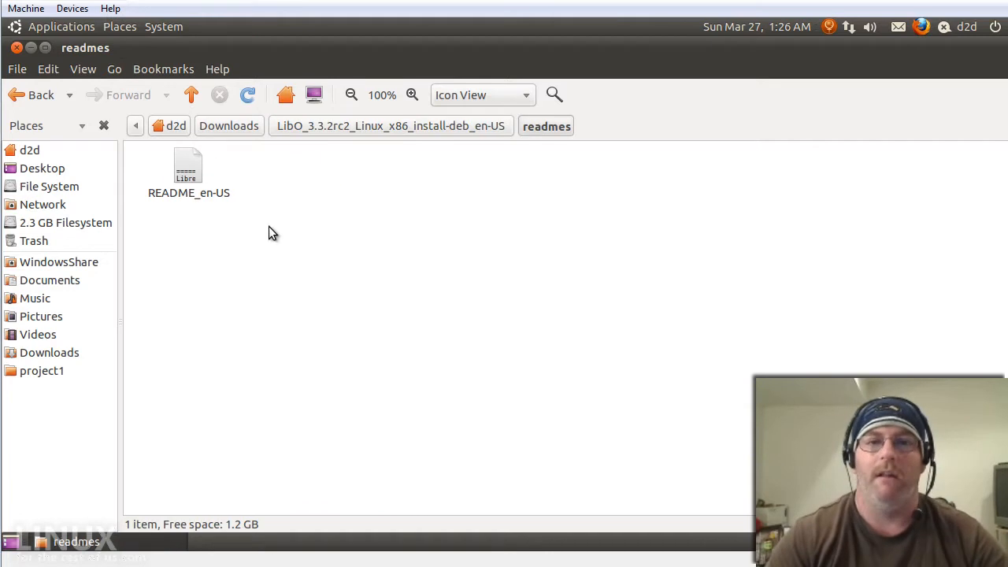
double_click(183, 173)
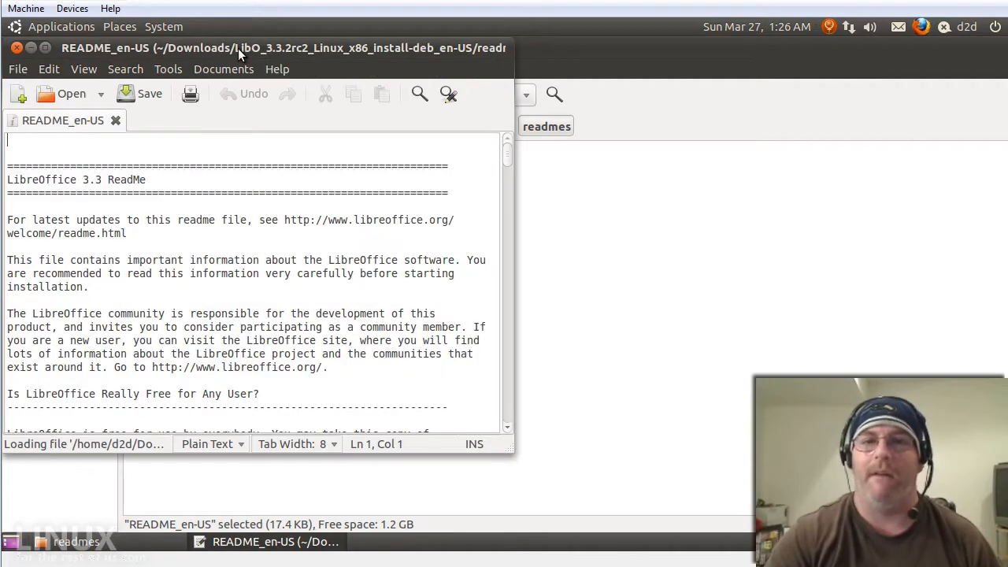
double_click(238, 48)
scroll(142, 259, down, 1)
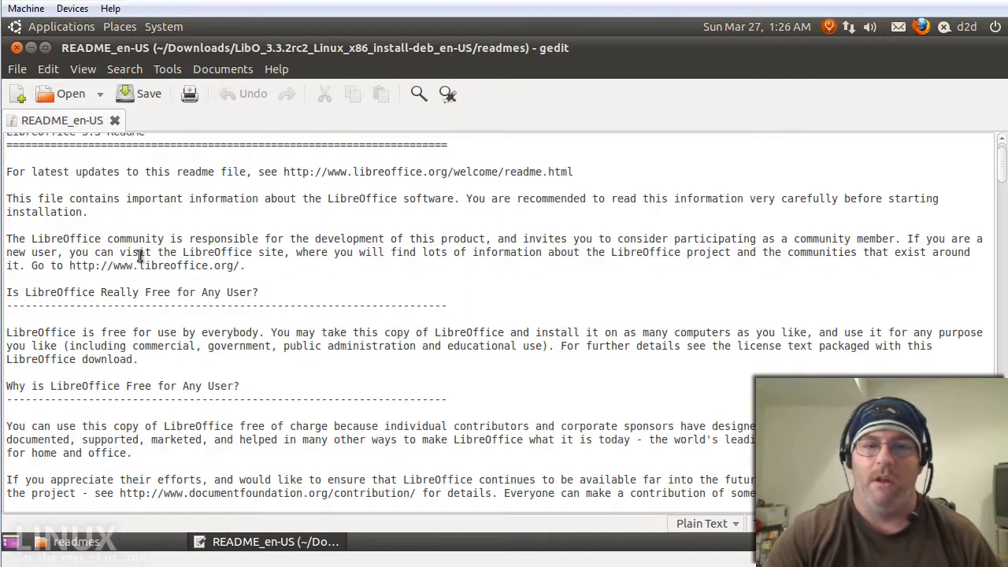
Read the Debian/Ubuntu installation section of the readme, highlighting its heading, the DEBS directory name and the command sudo dpkg -i *.deb.
scroll(142, 289, down, 6)
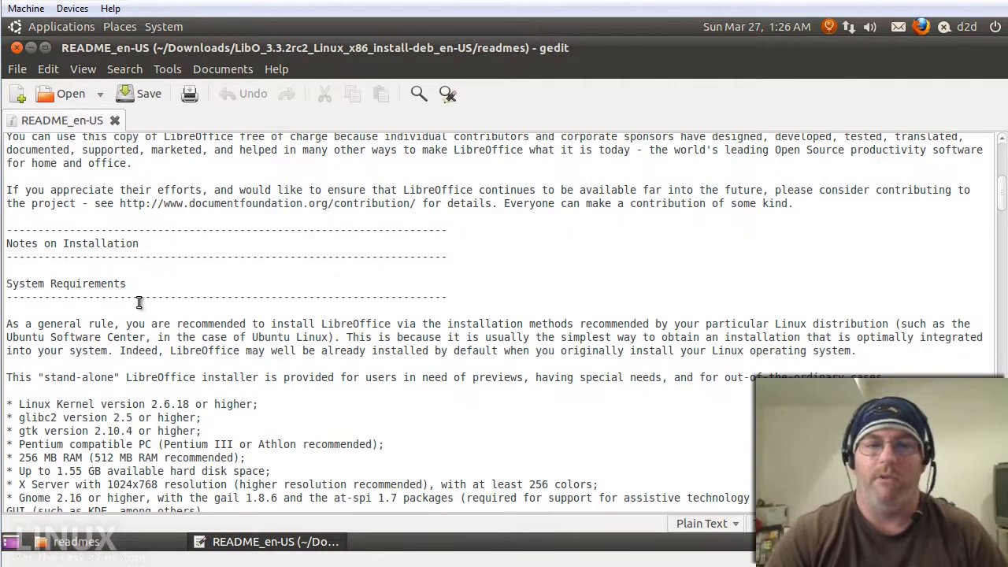
scroll(139, 302, down, 10)
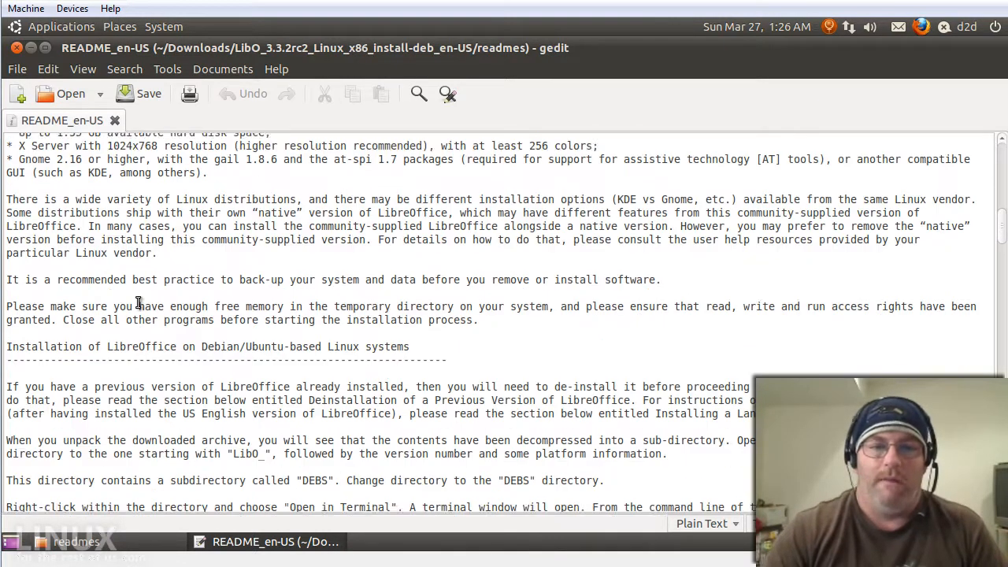
drag(8, 300, 416, 297)
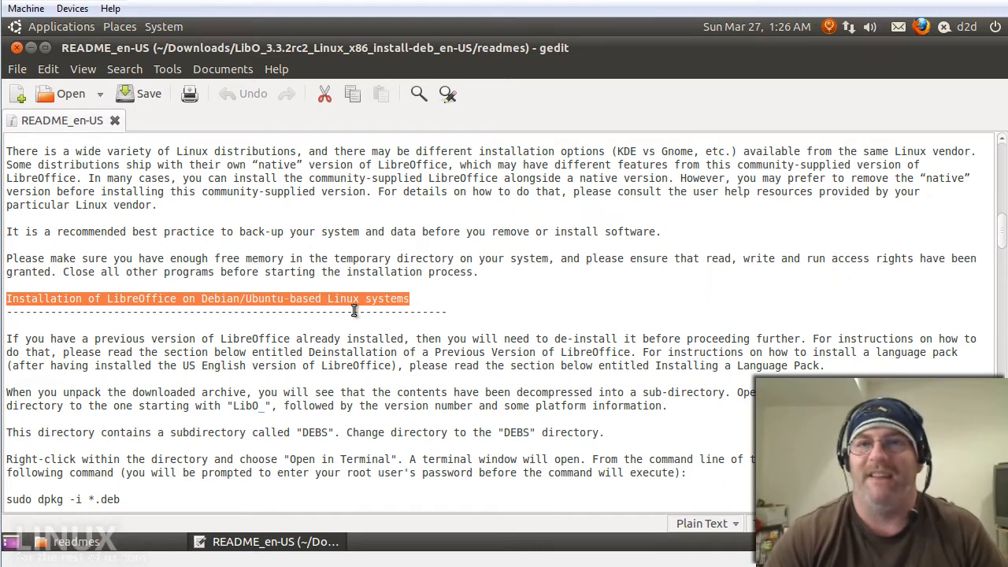
scroll(216, 329, down, 2)
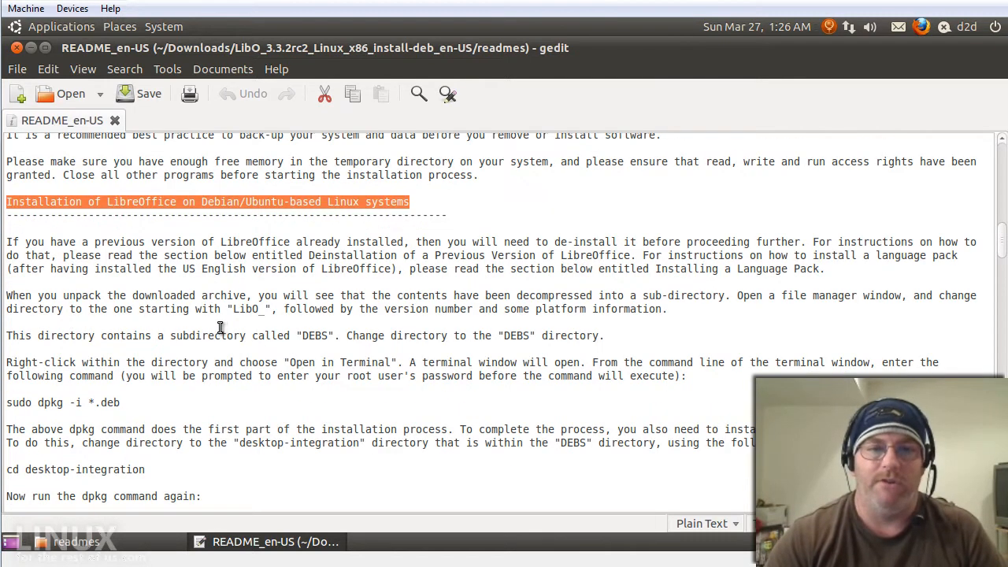
double_click(318, 336)
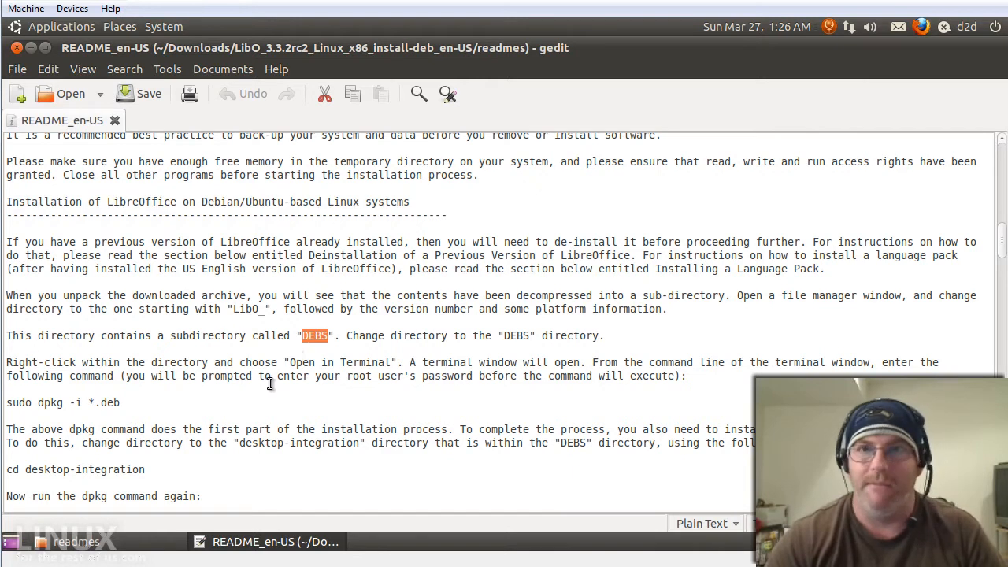
drag(126, 405, 6, 405)
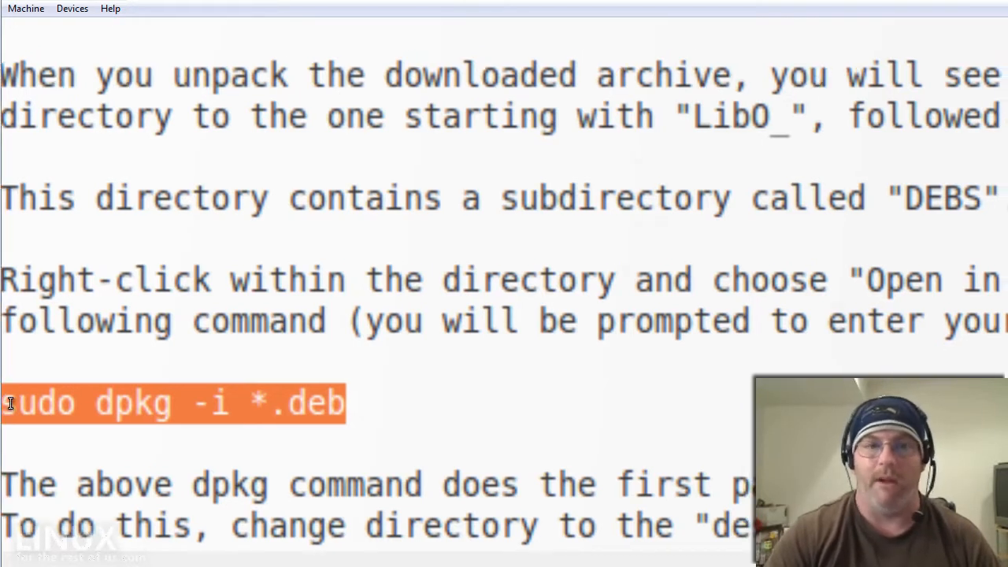
Examine the readme's install command part by part, highlighting sudo, dpkg, -i and *.deb in turn.
click(10, 403)
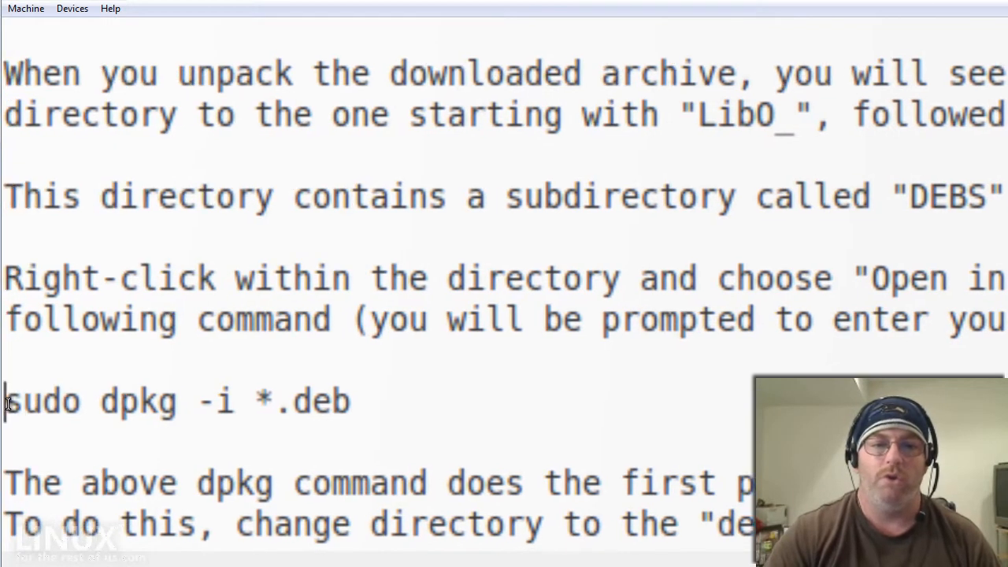
click(8, 403)
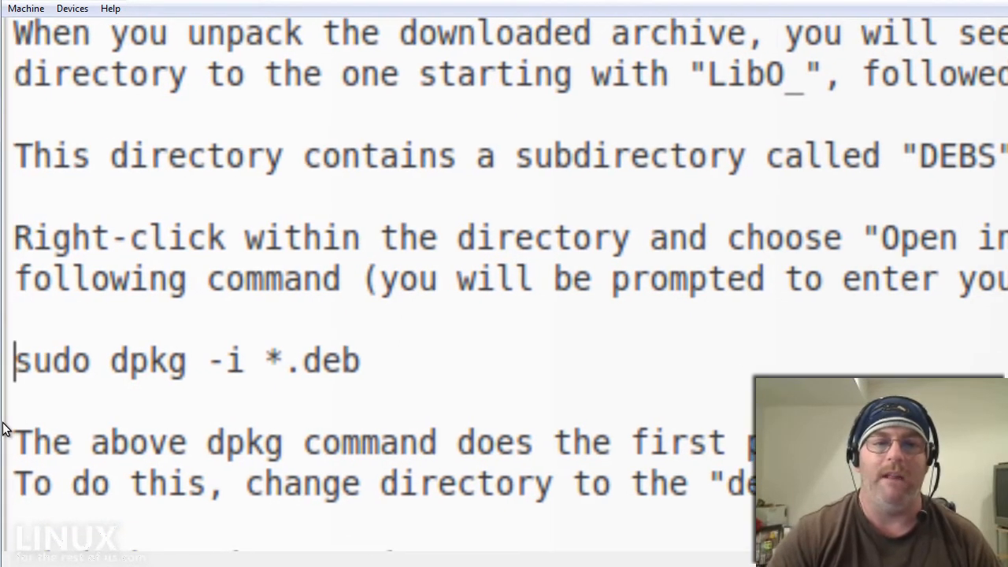
key(ctrl+shift+Right)
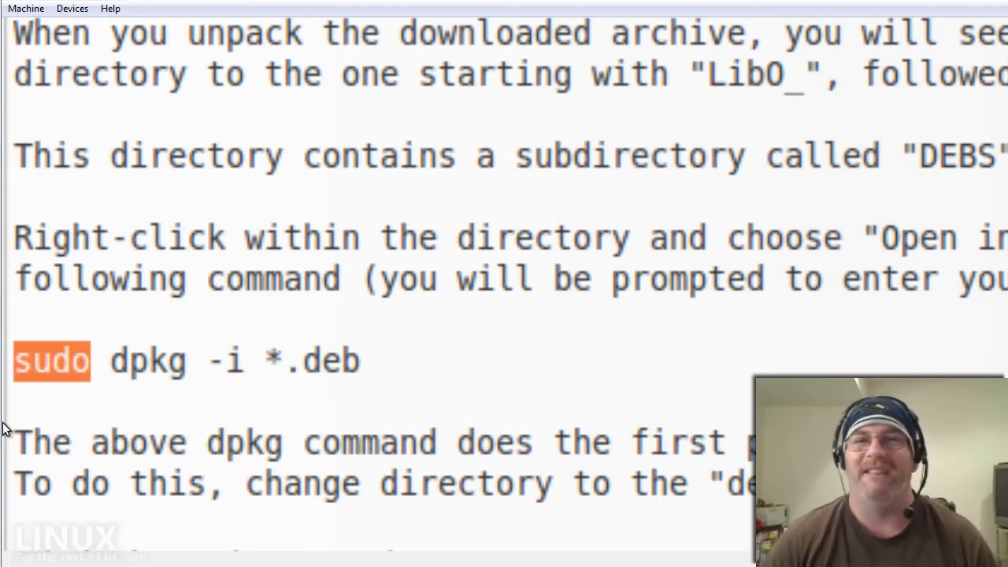
key(ctrl+Right)
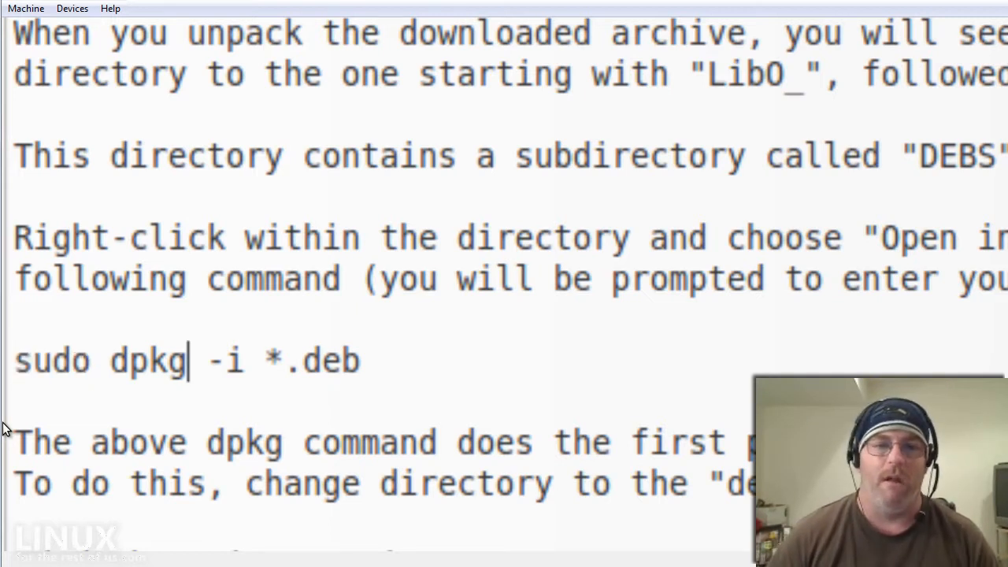
key(ctrl+shift+Left)
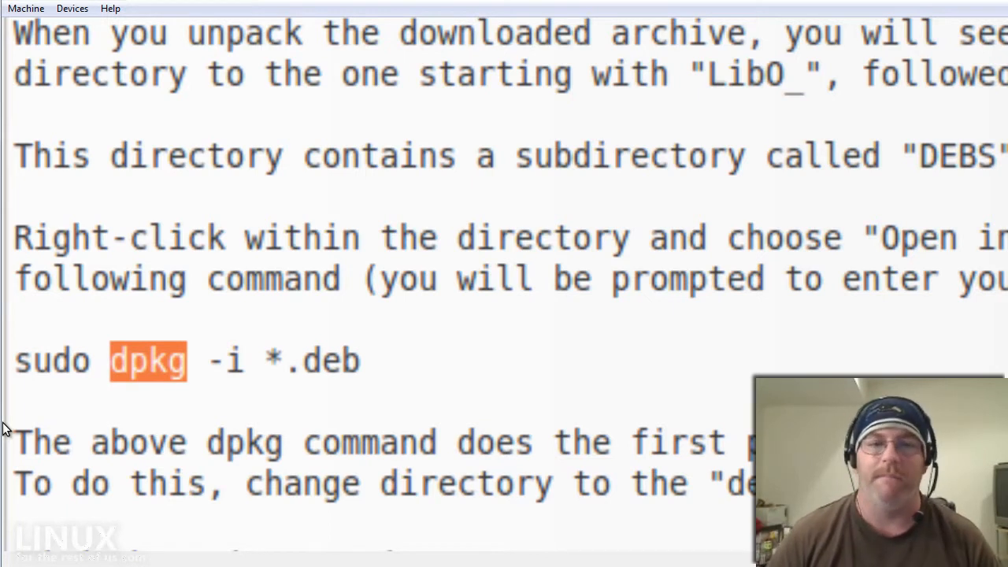
key(ctrl+Right)
key(ctrl+Right)
key(shift+Left)
key(shift+Left)
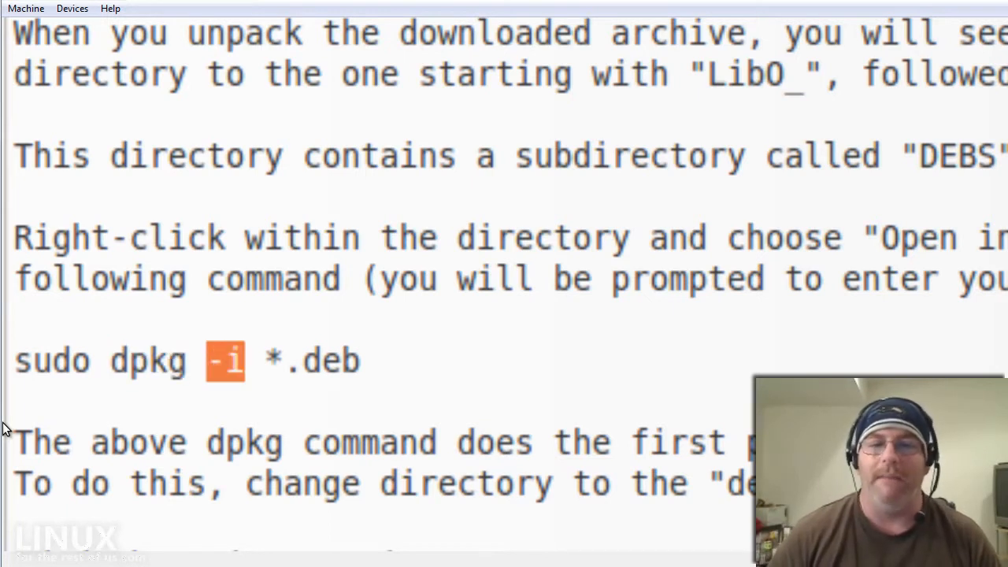
key(End)
key(ctrl+shift+Left)
key(ctrl+shift+Left)
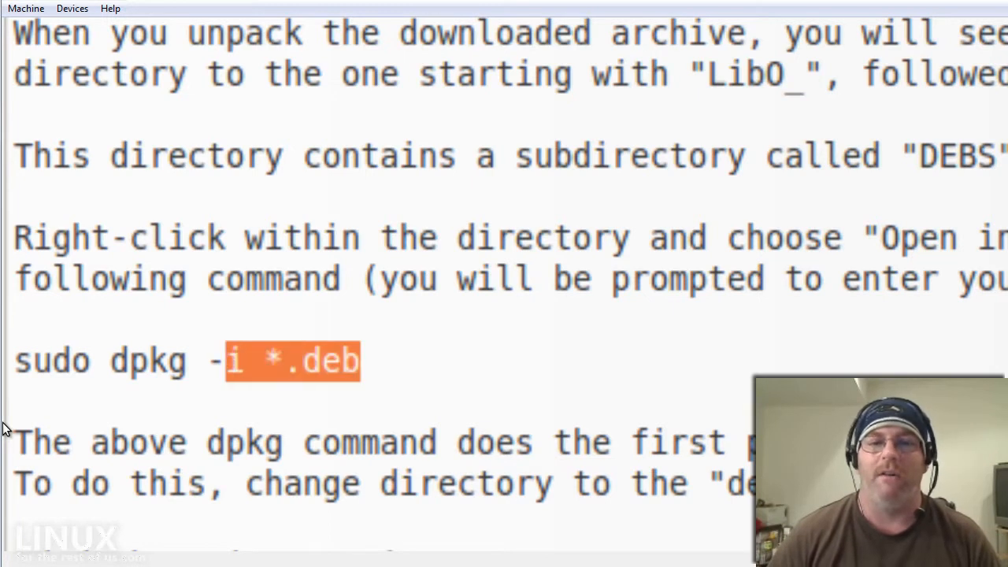
key(shift+Right)
key(shift+Right)
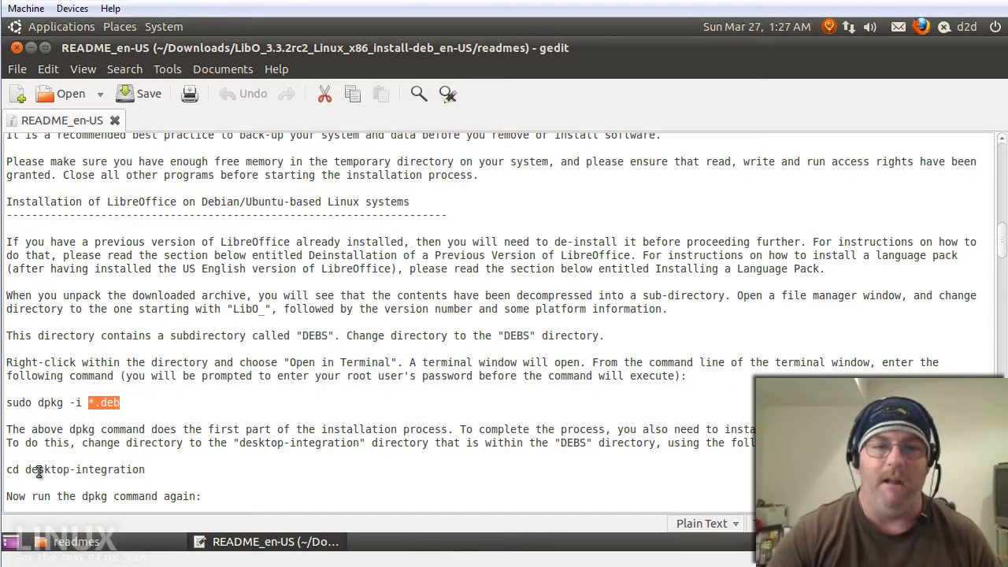
Switch to the file manager, open the DEBS folder inside LibO_3.3.2rc2_Linux_x86_install-deb_en-US and show it in List View.
click(76, 542)
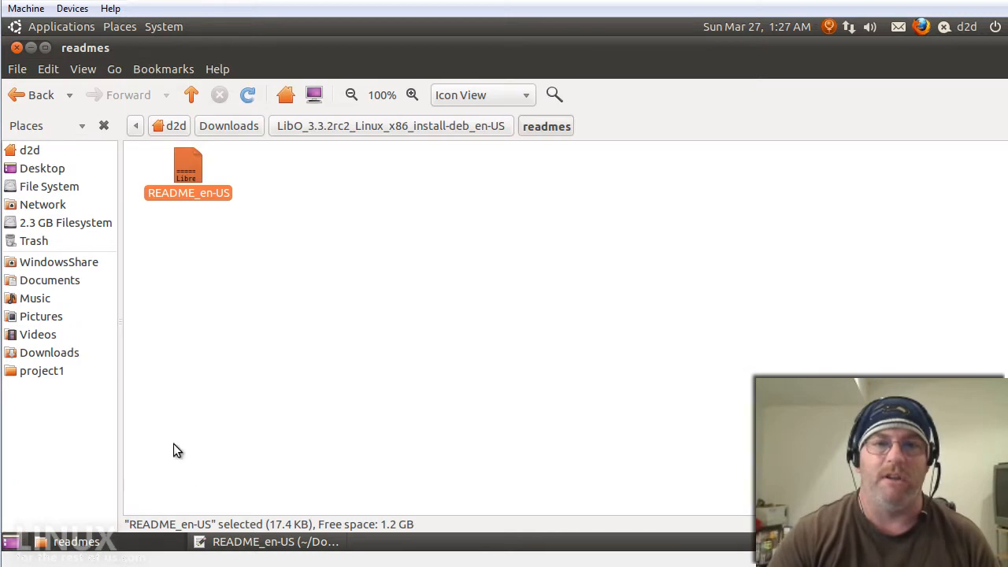
click(298, 129)
double_click(184, 176)
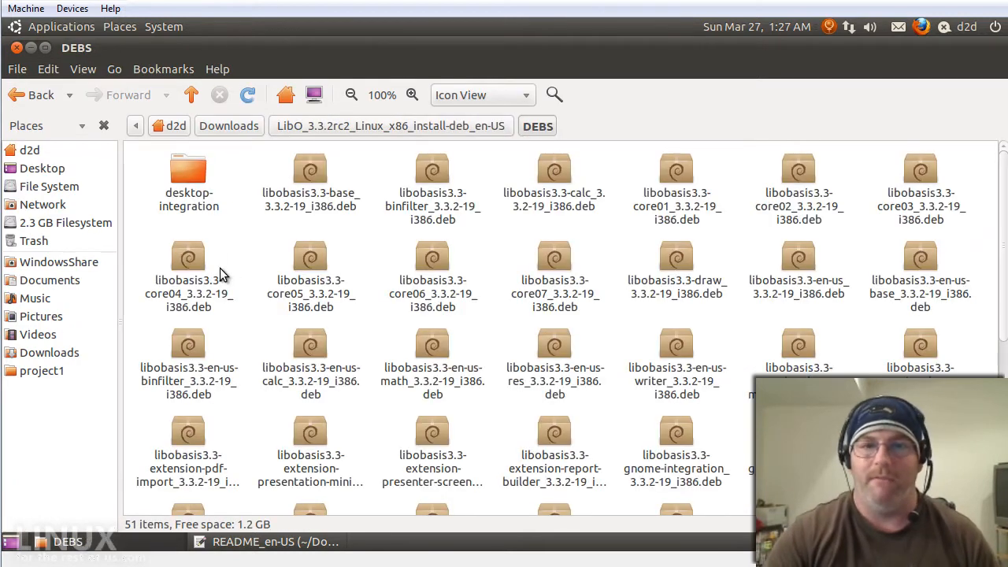
key(ctrl+2)
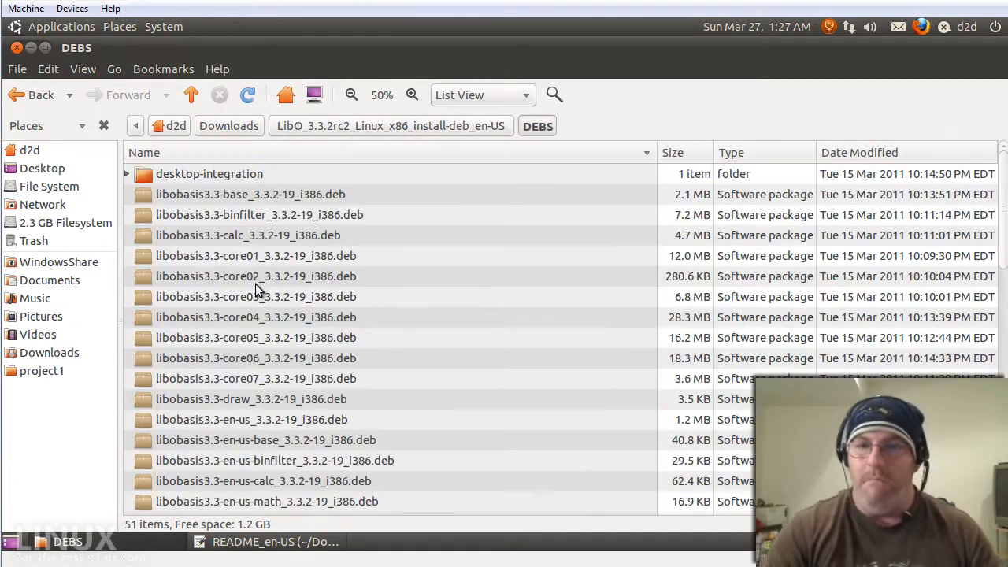
Look through the deb packages in the DEBS folder, including the writer, calc, mediawiki-publisher and pdf-import packages.
scroll(288, 293, down, 5)
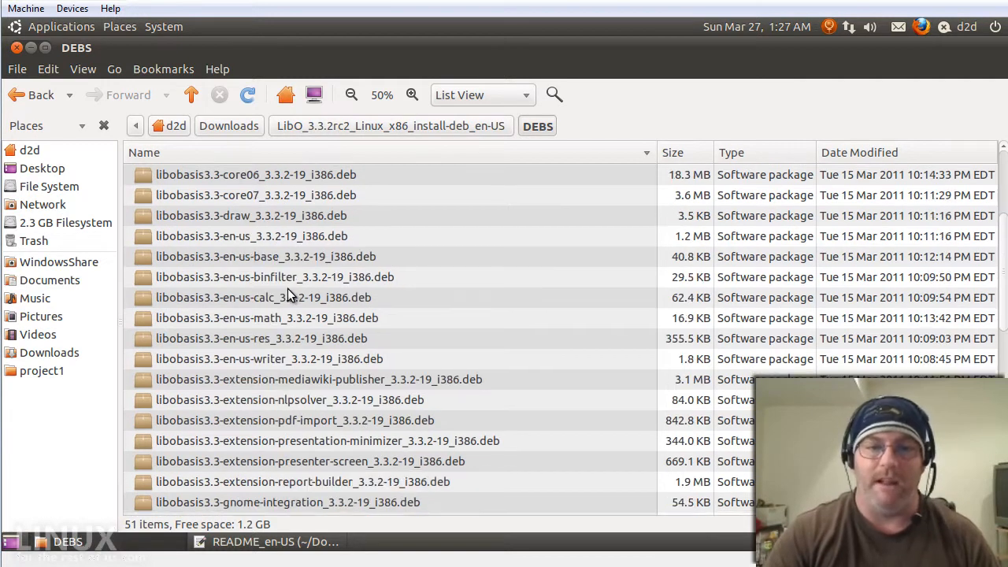
scroll(283, 307, down, 3)
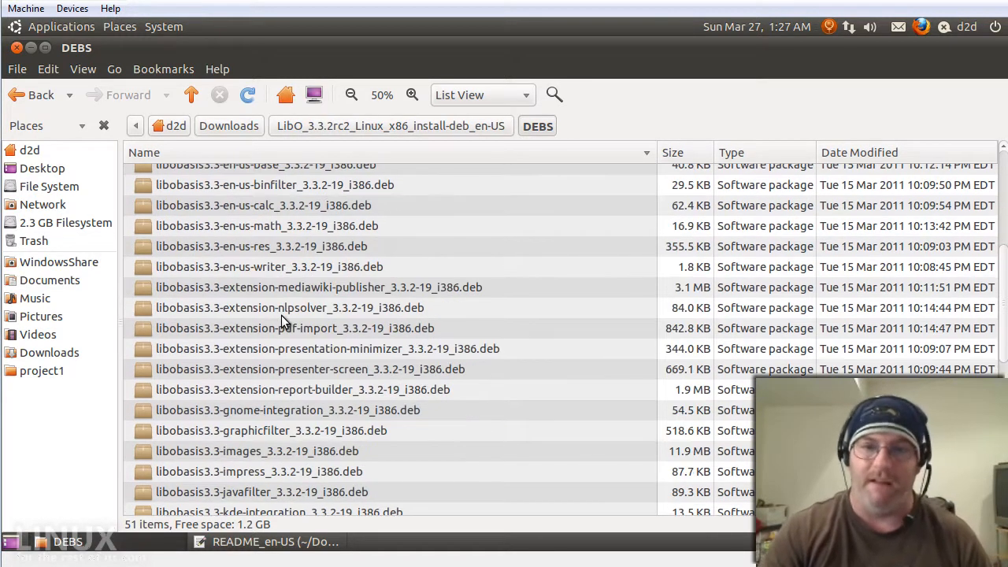
scroll(281, 315, up, 3)
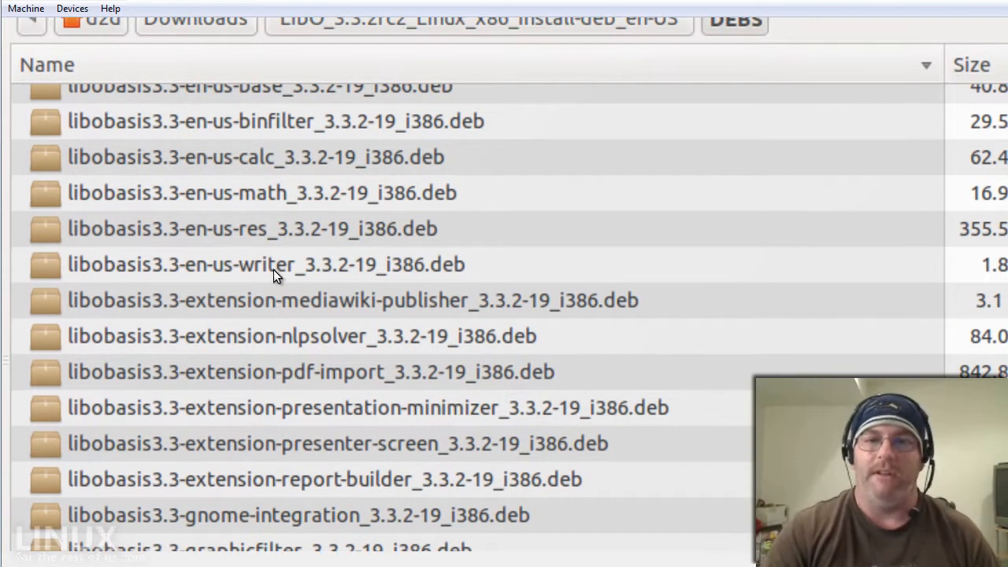
click(273, 270)
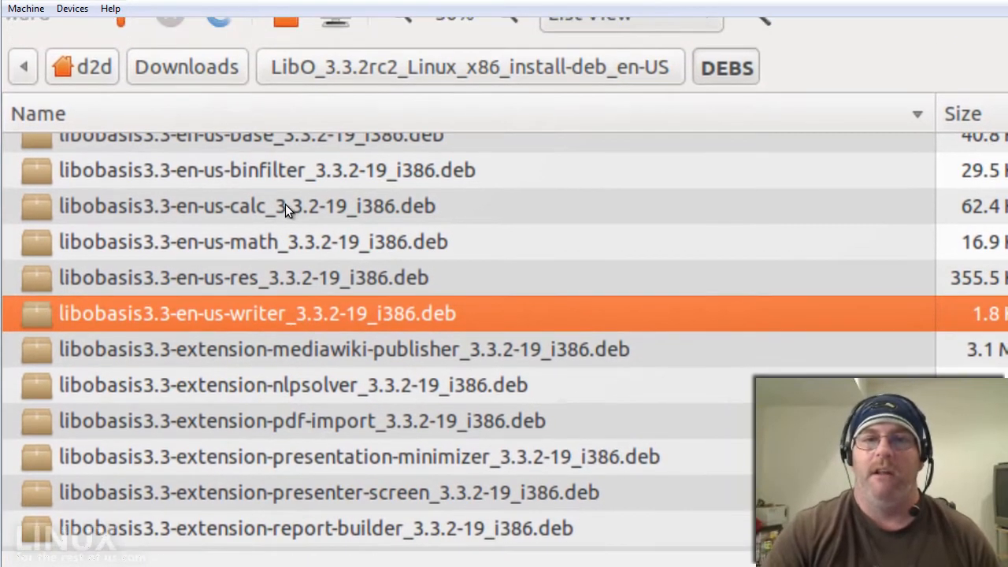
click(285, 205)
click(288, 289)
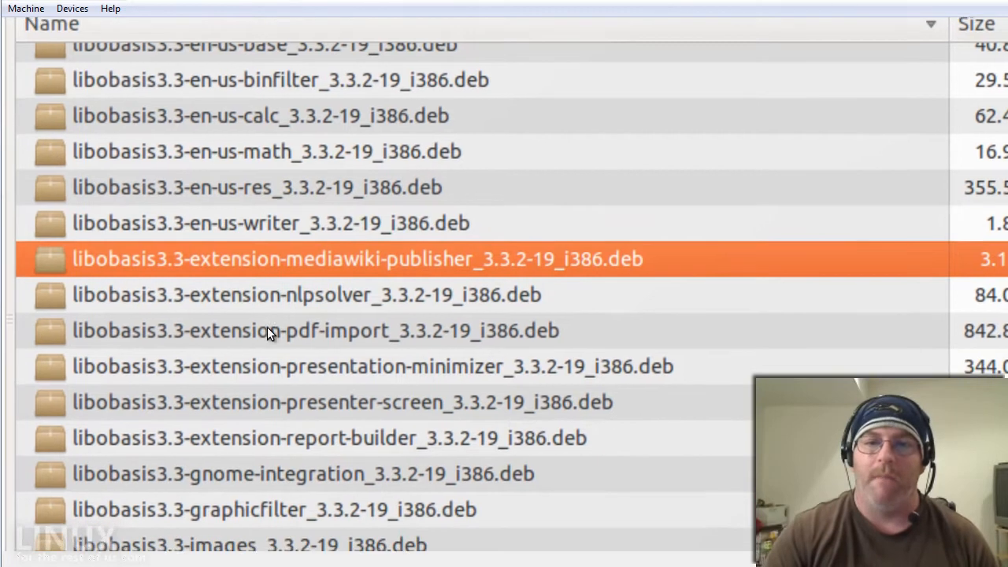
click(267, 328)
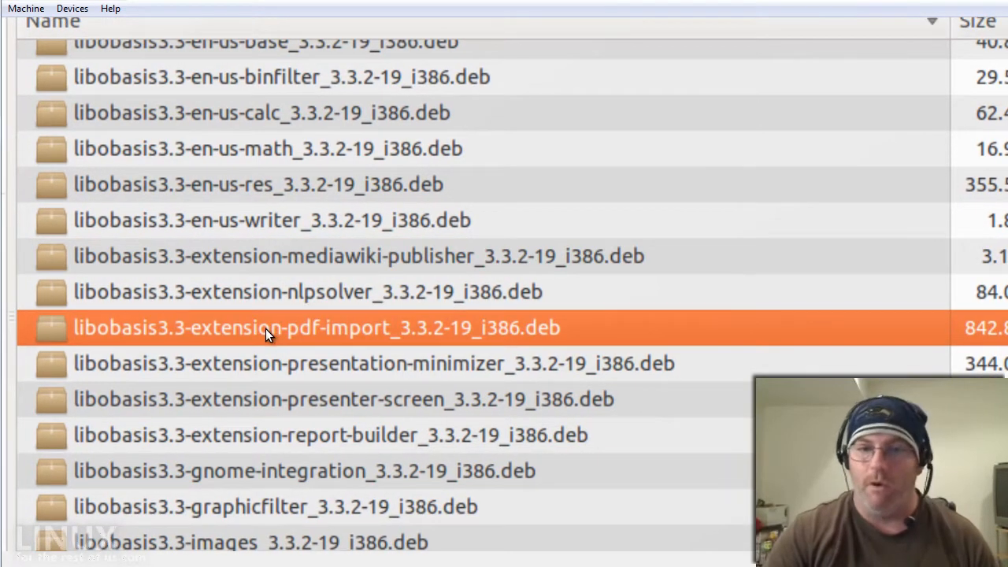
scroll(265, 328, down, 3)
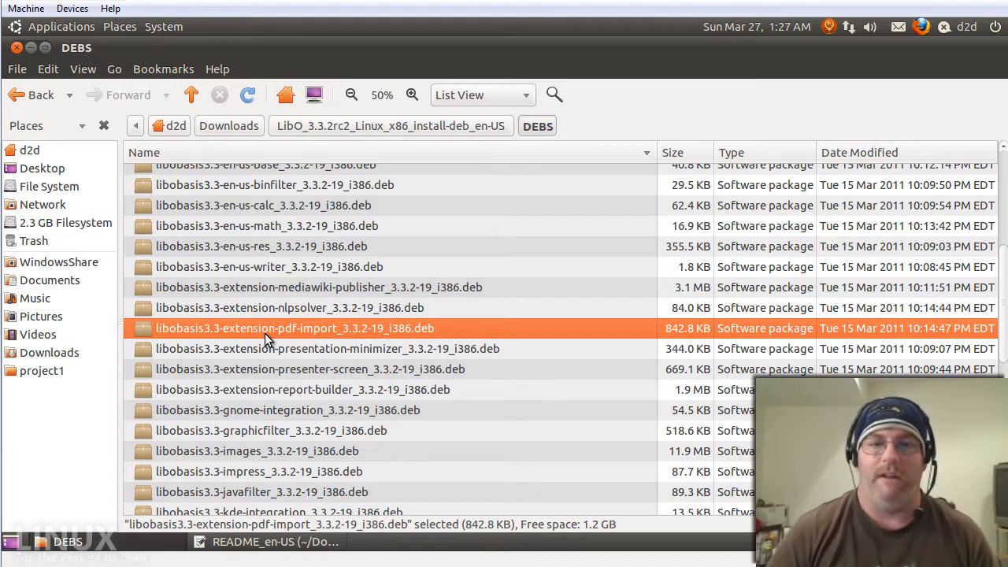
click(292, 285)
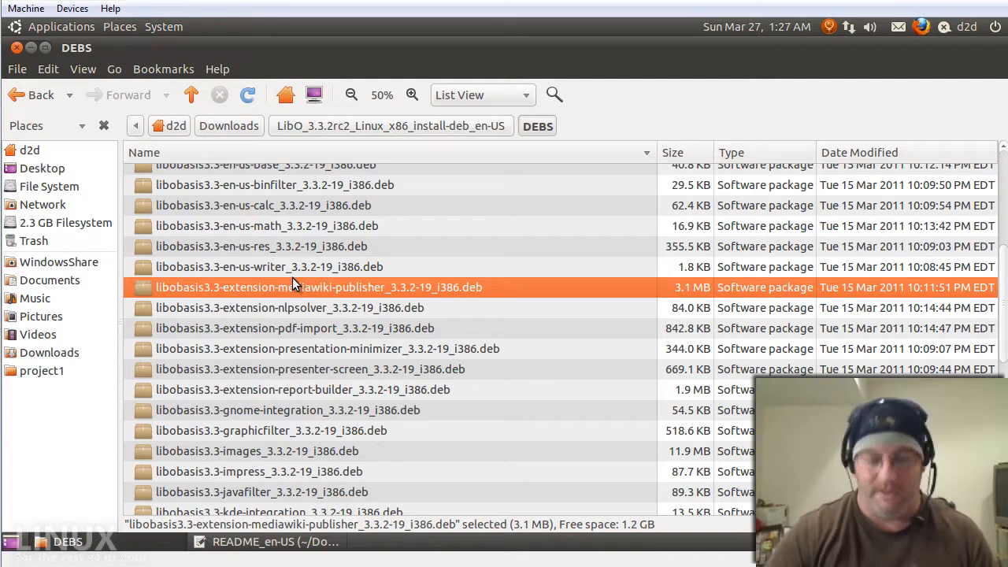
Show the DEBS folder's location as a text path and copy the full path.
key(ctrl+l)
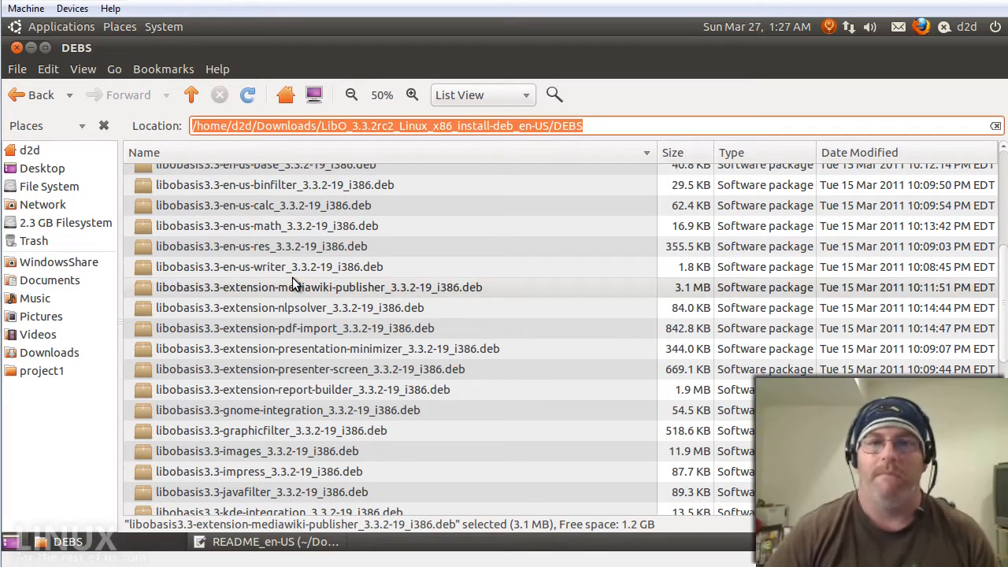
right_click(250, 127)
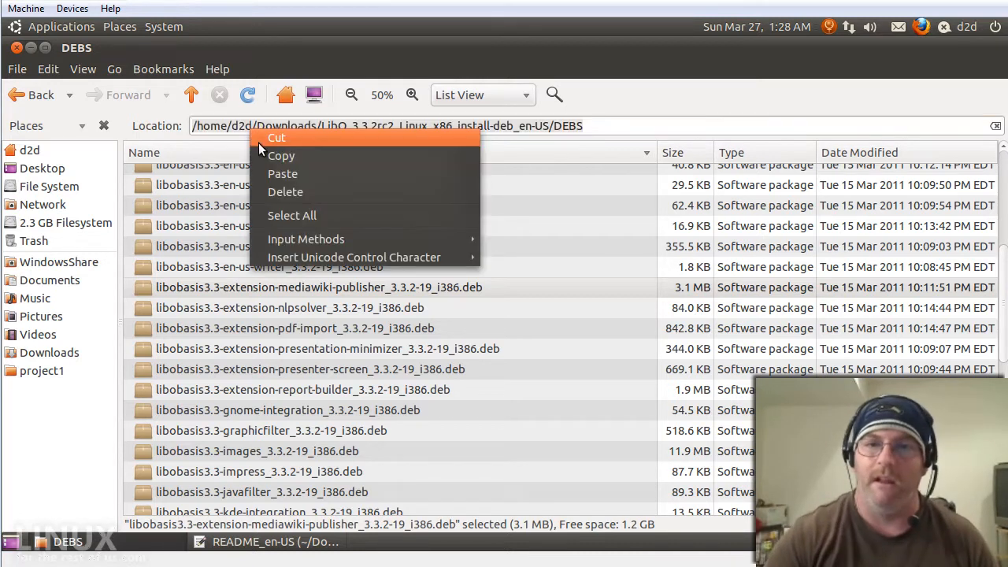
click(267, 157)
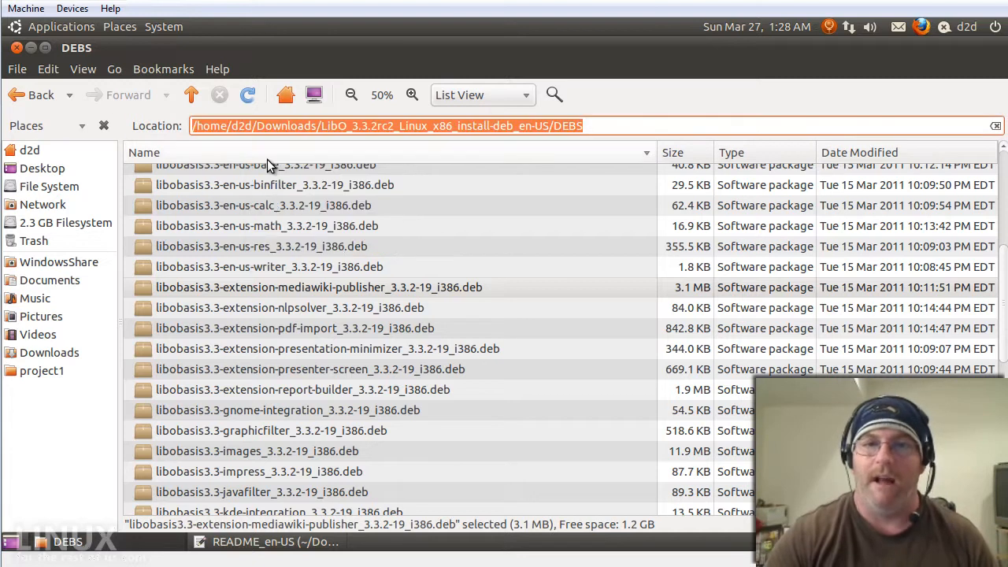
In a new Terminal window, change to the DEBS directory with cd and the copied path, and list its contents with ls.
click(43, 31)
mouse_move(77, 45)
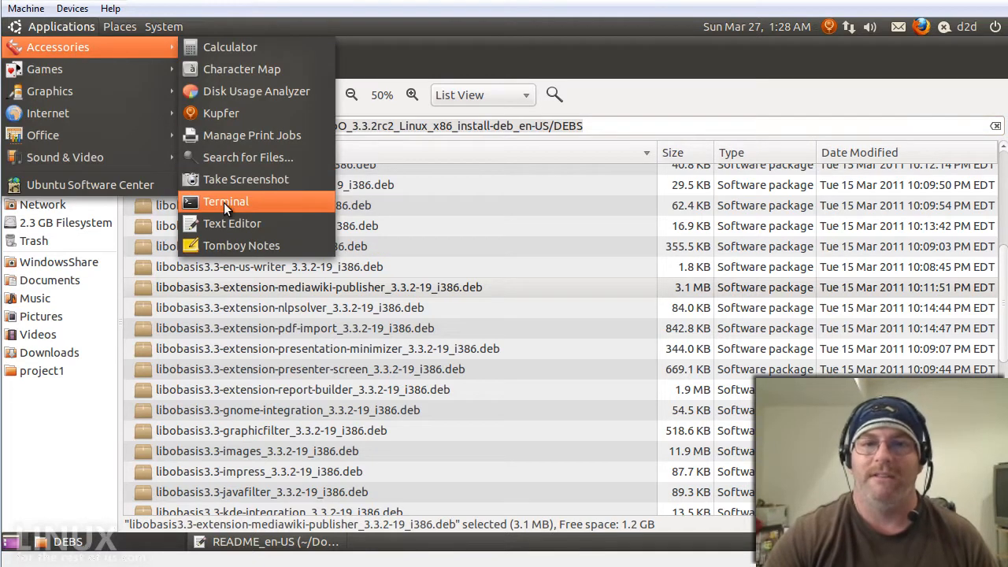
click(224, 203)
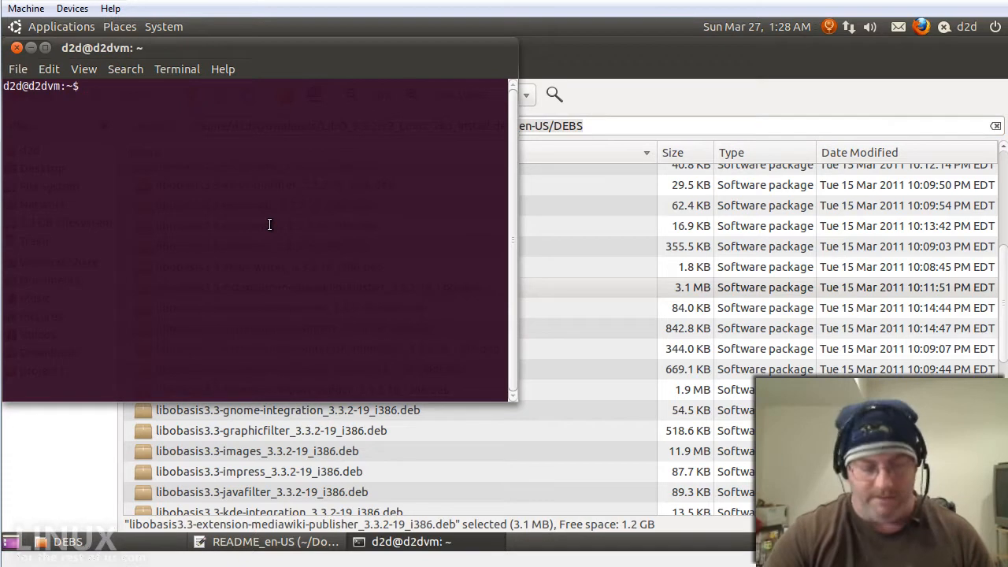
text(cd)
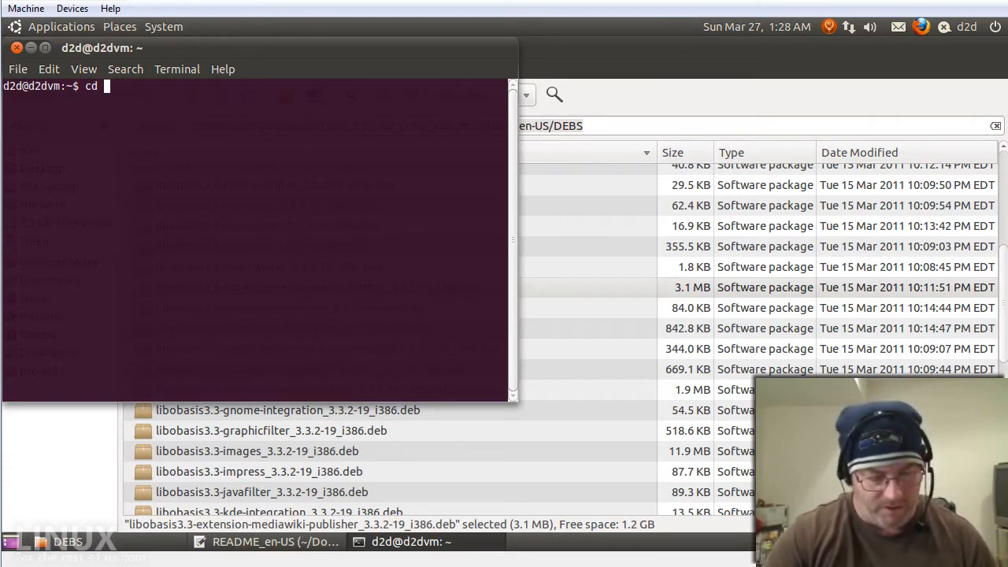
key(ctrl+shift+v)
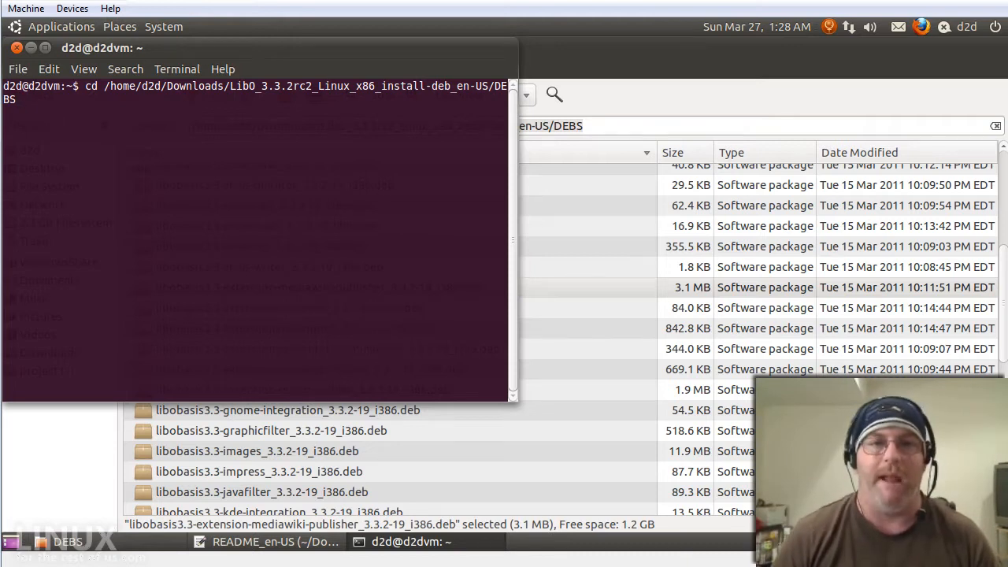
key(Return)
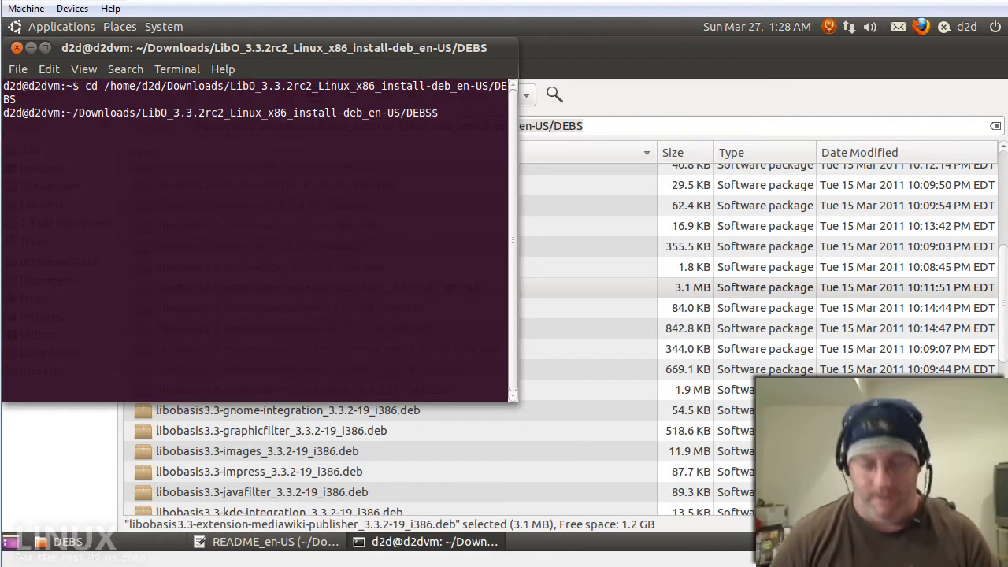
text(ls)
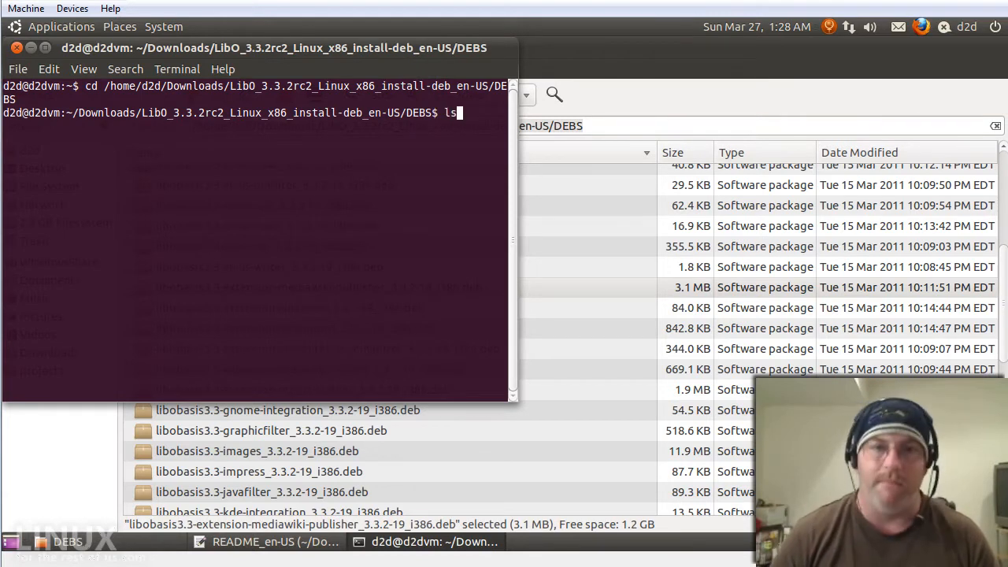
key(Return)
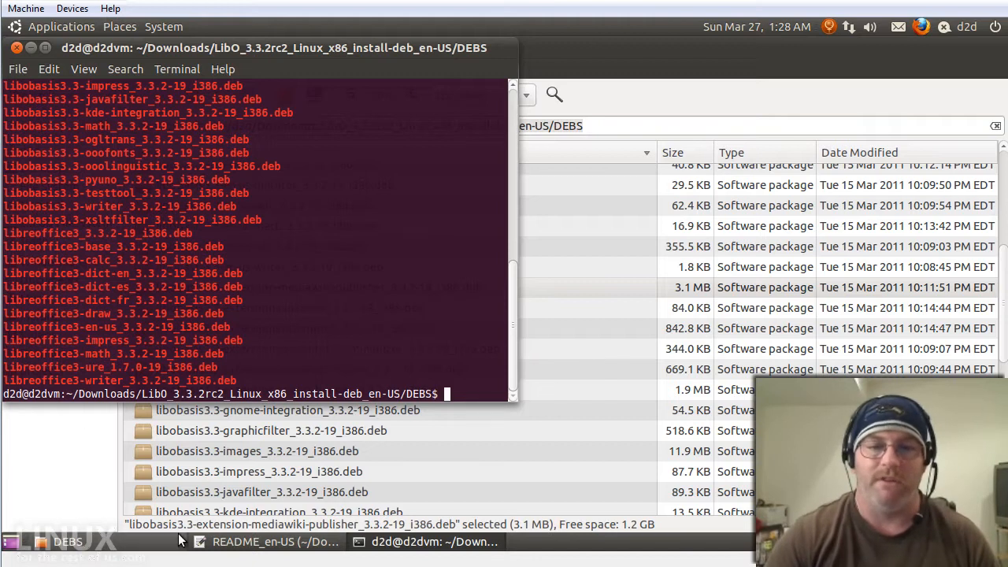
Switch back to the README_en-US file and copy the command line sudo dpkg -i *.deb.
click(237, 541)
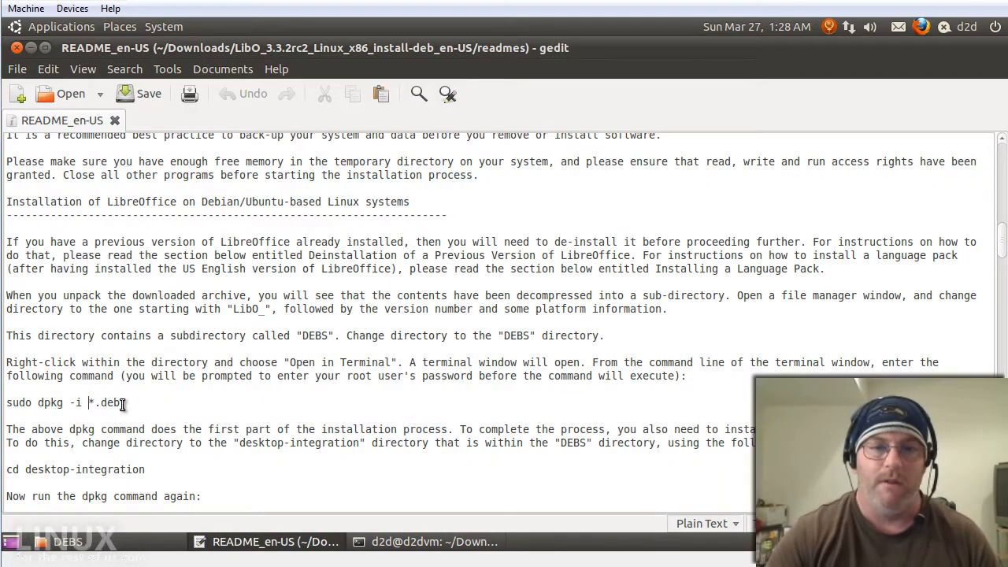
triple_click(122, 404)
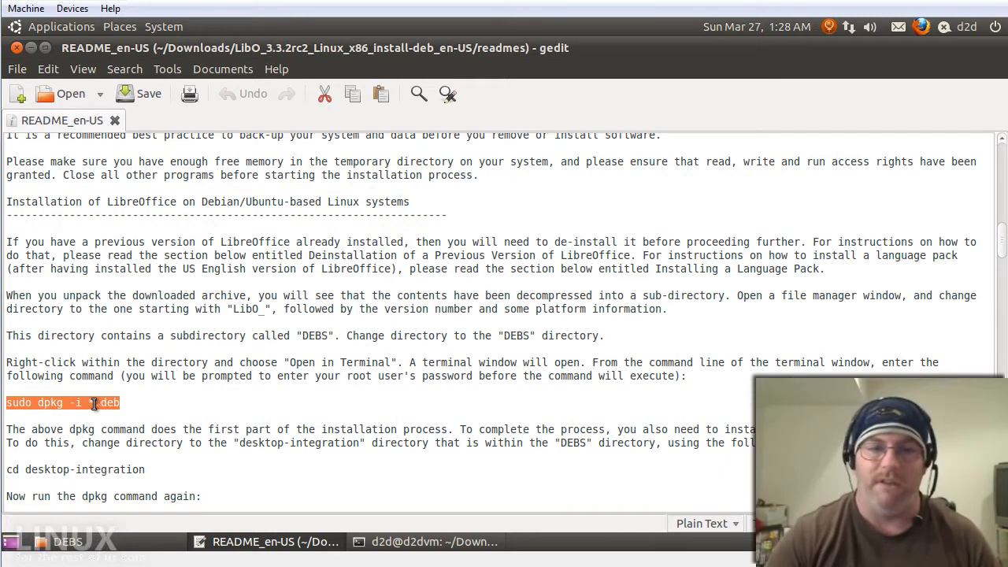
right_click(93, 402)
click(161, 293)
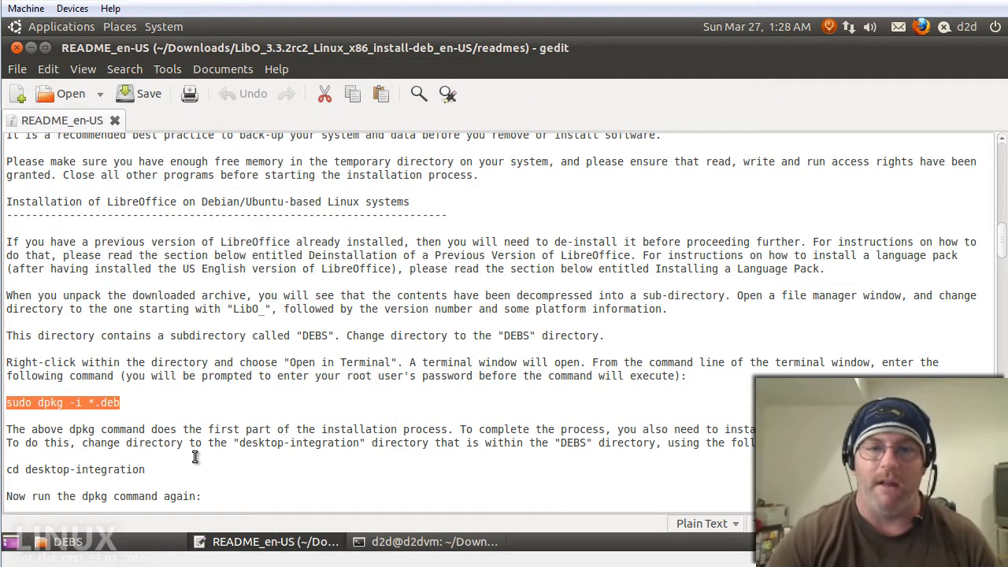
Run the copied command sudo dpkg -i *.deb in the Terminal's DEBS directory and enter the sudo password.
click(399, 543)
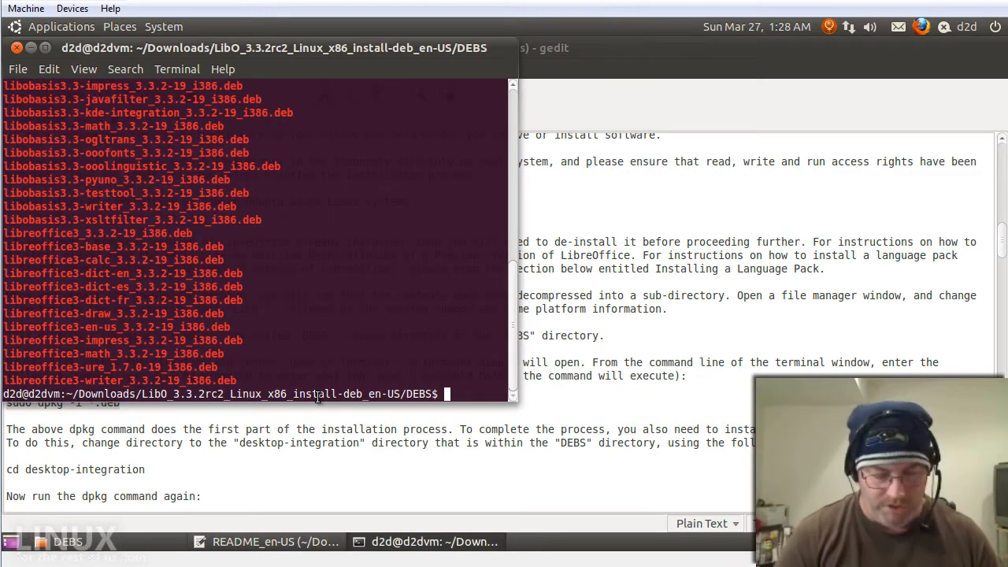
middle_click(317, 397)
key(Return)
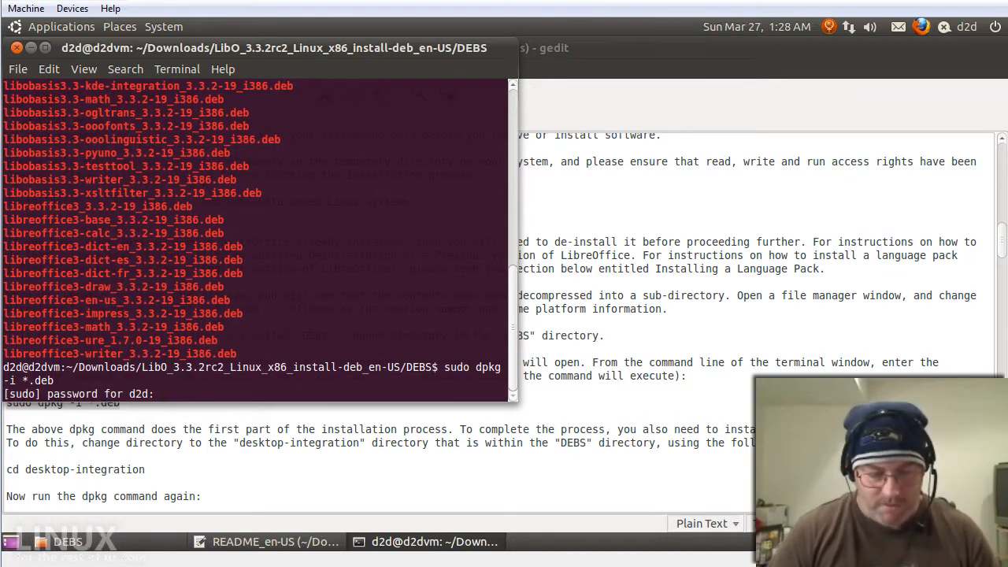
key(Return)
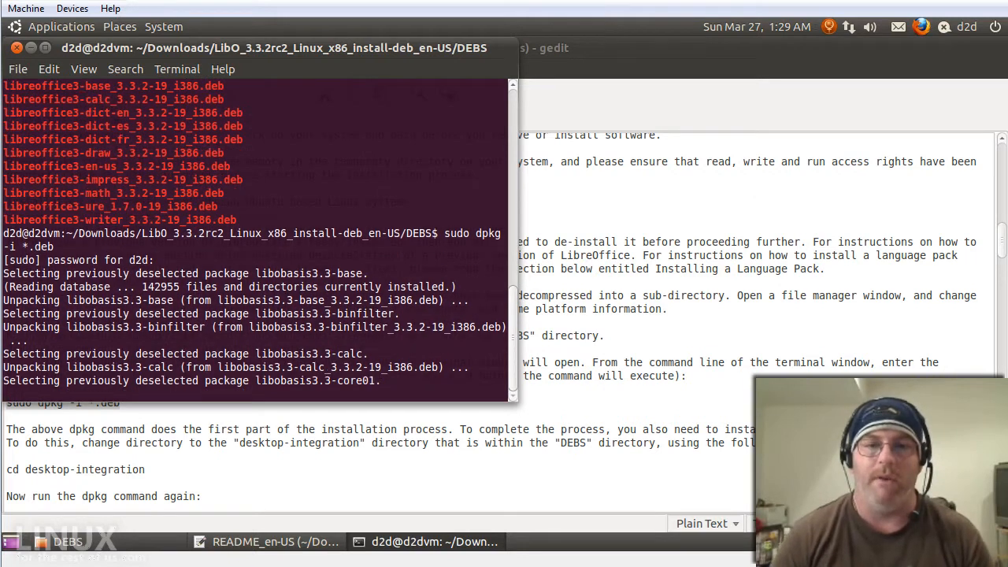
Close the README_en-US file and bring the DEBS folder window to the front.
click(510, 434)
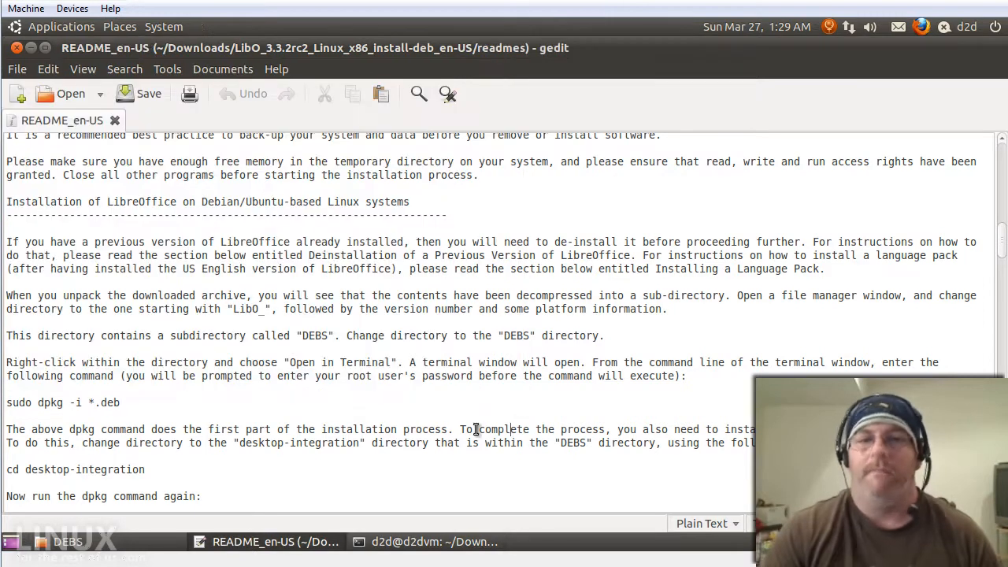
click(16, 48)
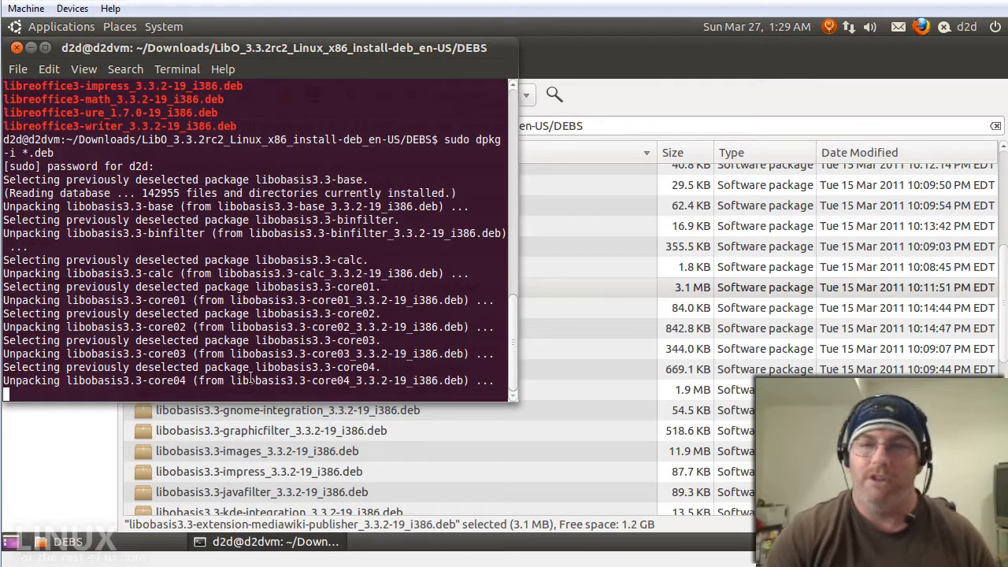
click(605, 267)
click(605, 267)
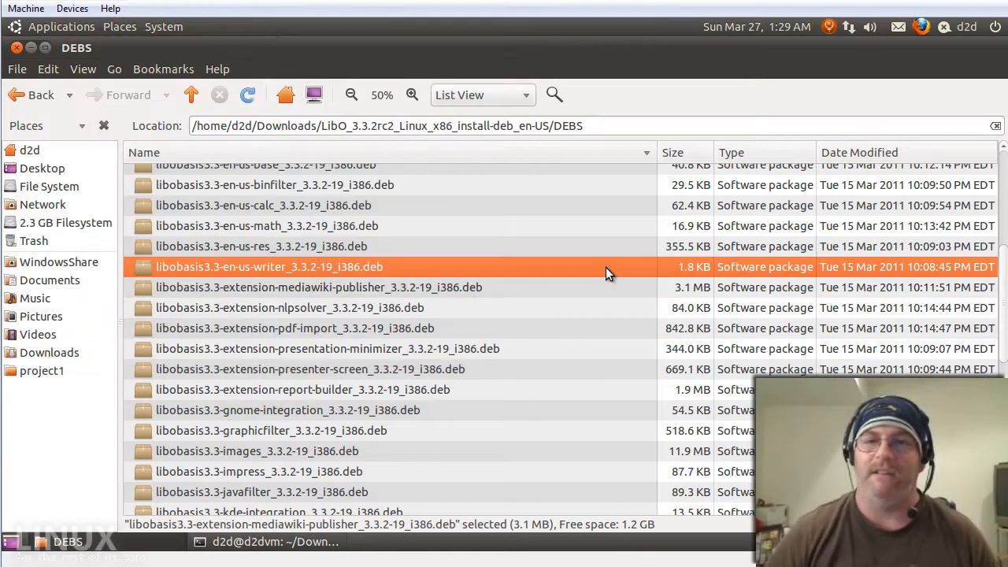
Open the desktop-integration folder inside DEBS to view its package.
key(Home)
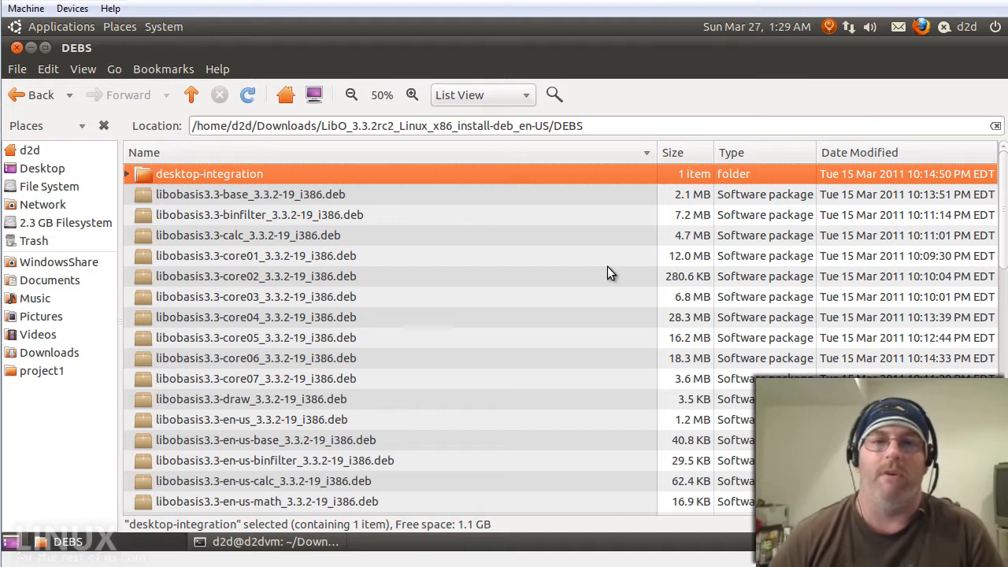
key(Down)
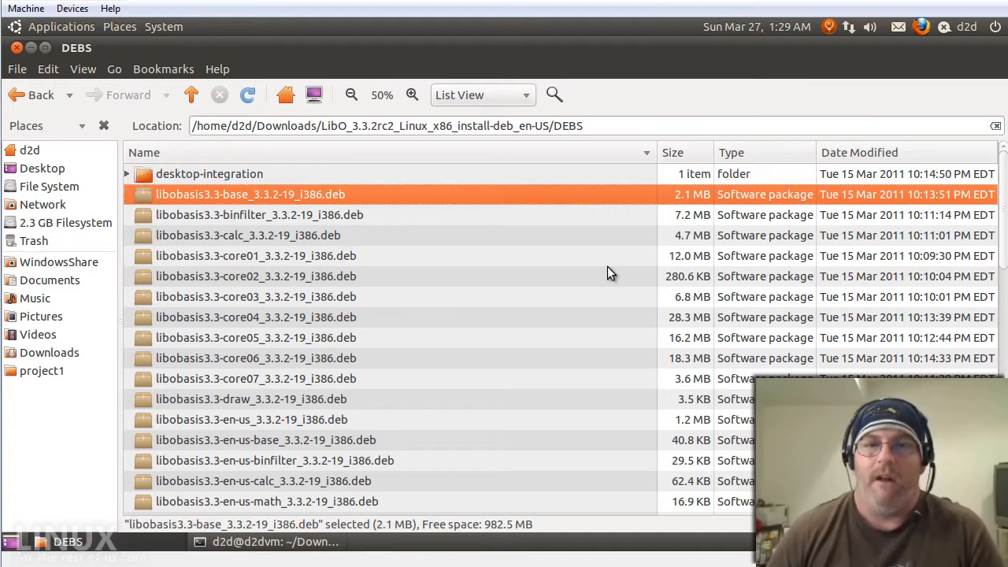
key(Up)
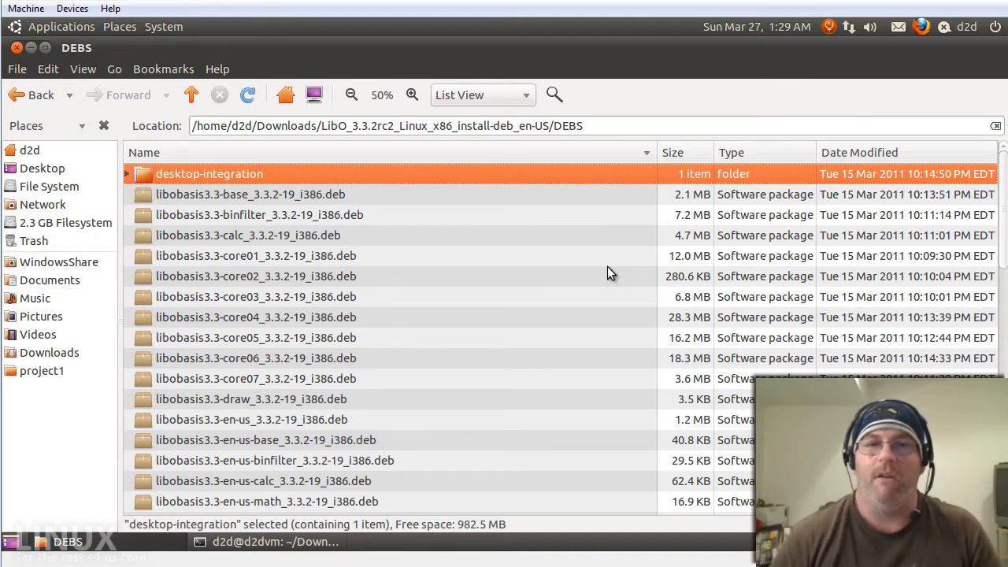
key(Return)
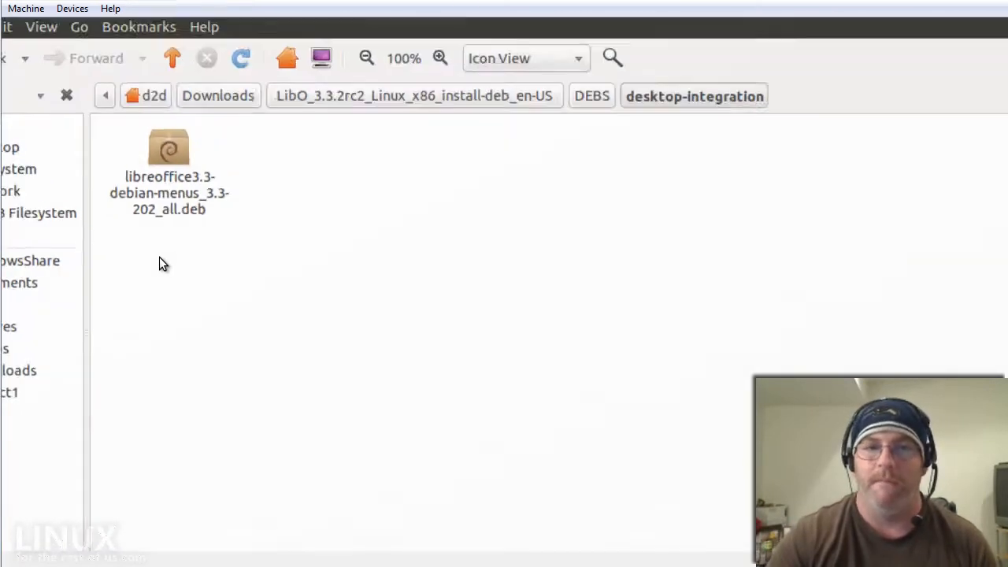
Go to the readmes folder of the extracted LibreOffice directory and reopen the README_en-US file.
double_click(315, 170)
double_click(189, 169)
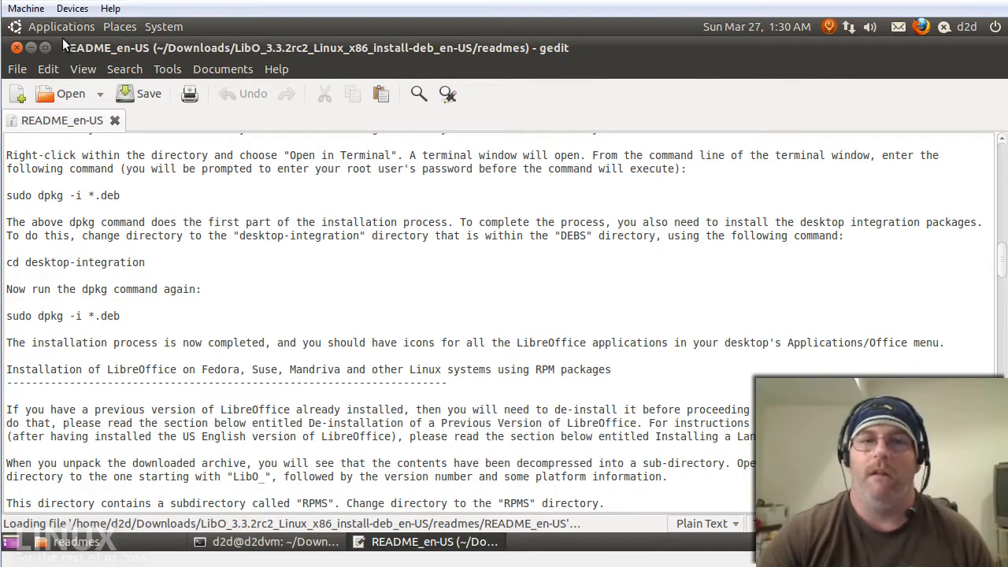
click(68, 29)
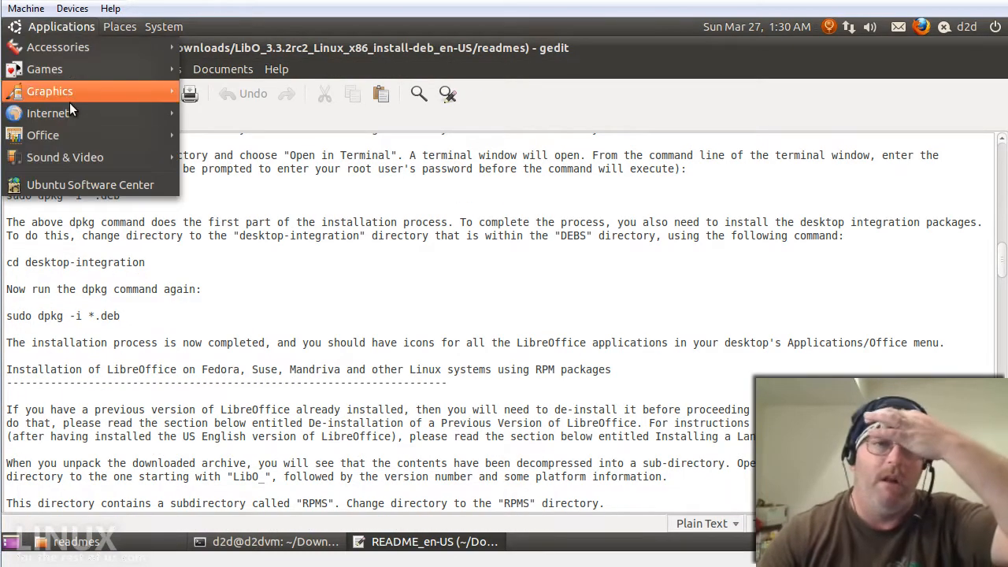
mouse_move(75, 128)
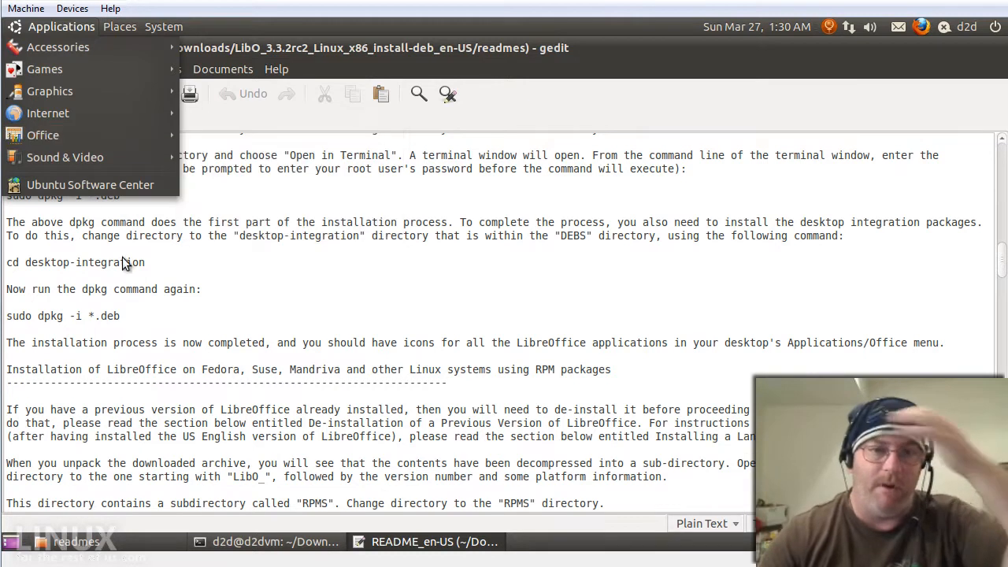
click(159, 333)
Search the README from its beginning for "desktop-" to locate the desktop integration instructions.
scroll(159, 334, down, 1)
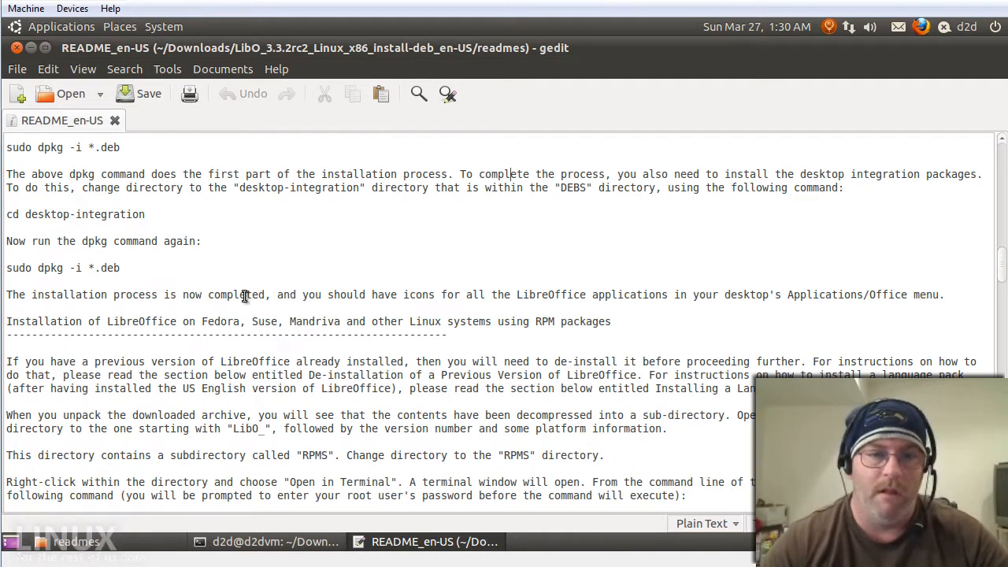
scroll(244, 294, down, 2)
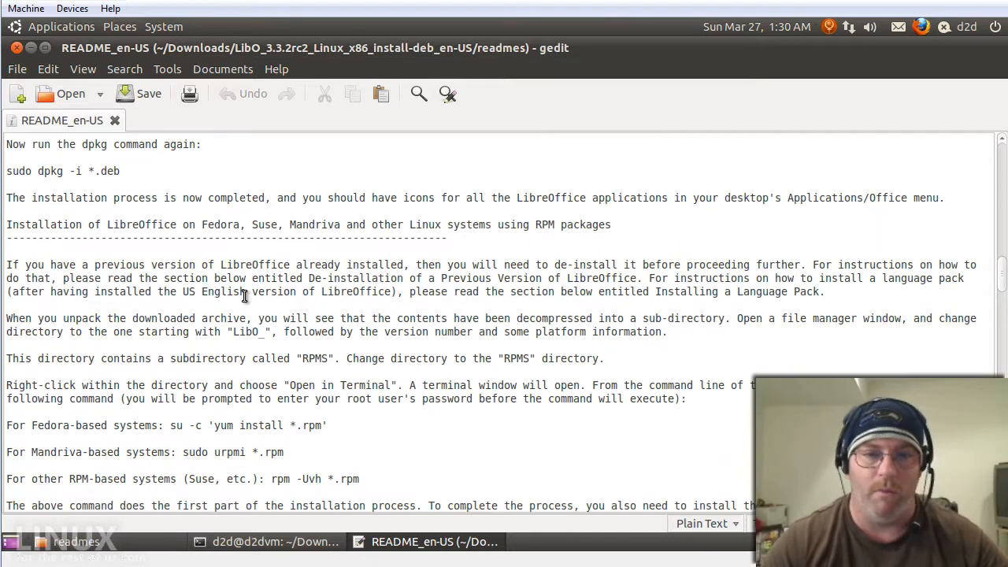
key(ctrl+Home)
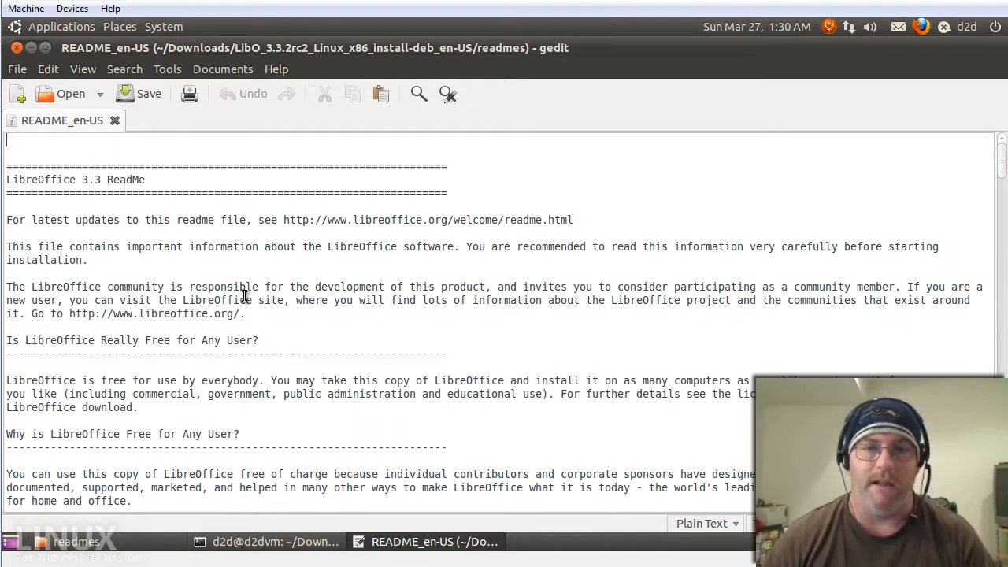
key(ctrl+f)
text(desktop-)
key(Return)
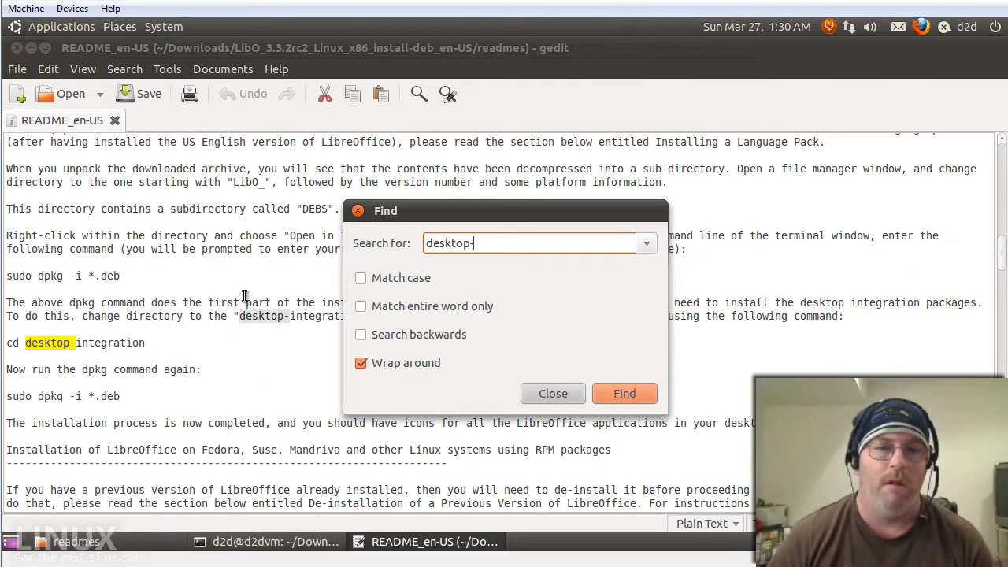
key(Escape)
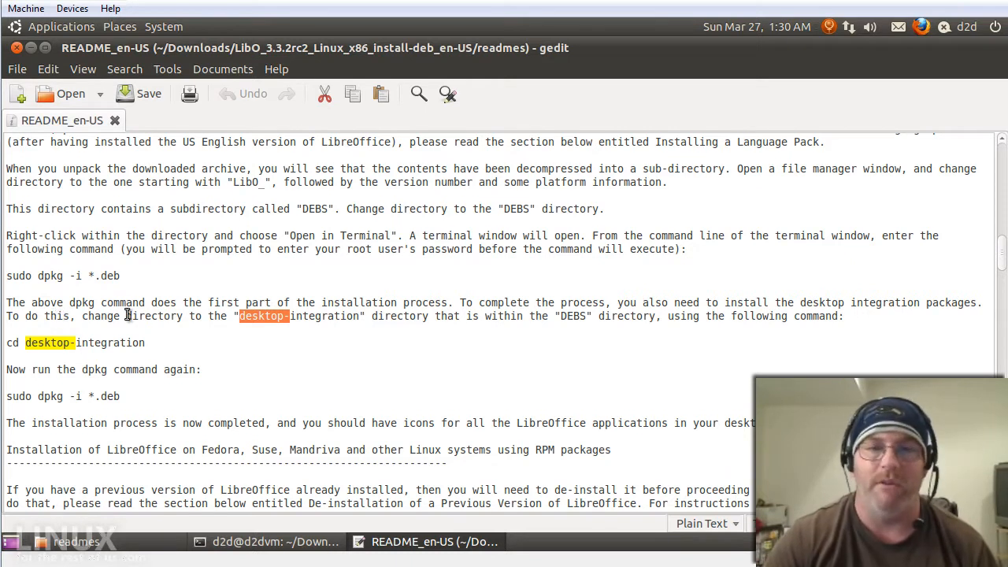
Highlight the readme's command line cd desktop-integration, followed by the second sudo dpkg -i *.deb line.
click(204, 315)
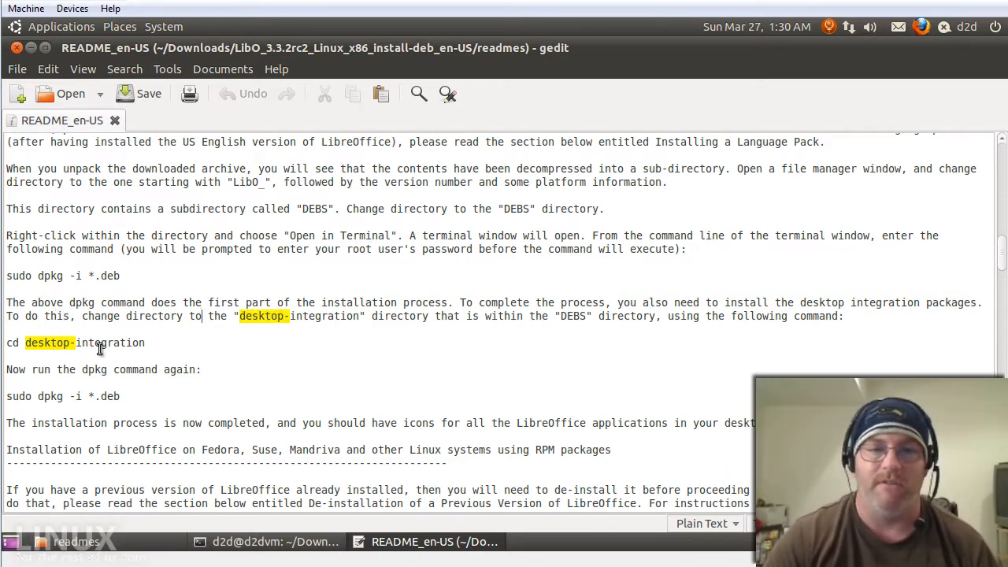
drag(151, 342, 1, 343)
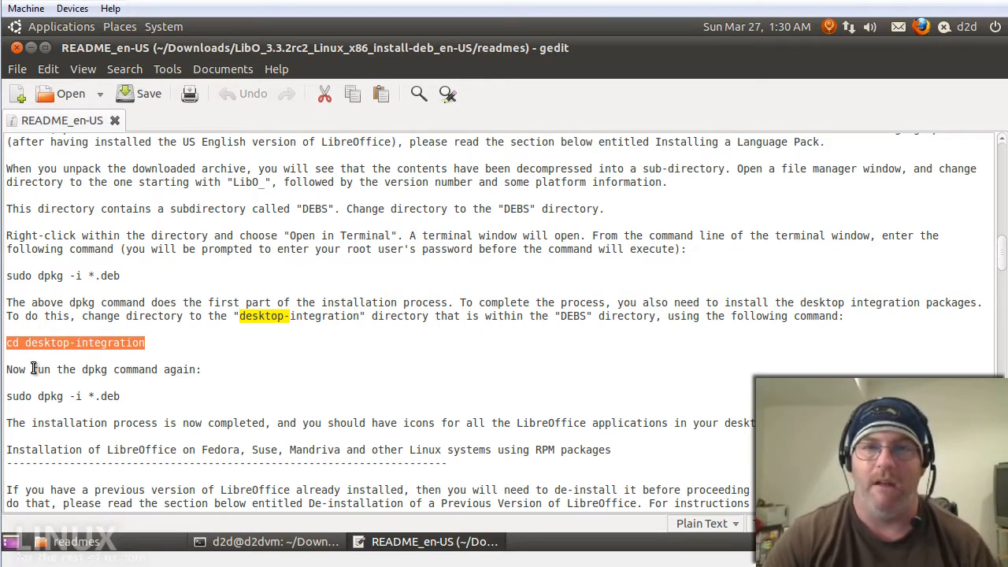
drag(122, 397, 5, 398)
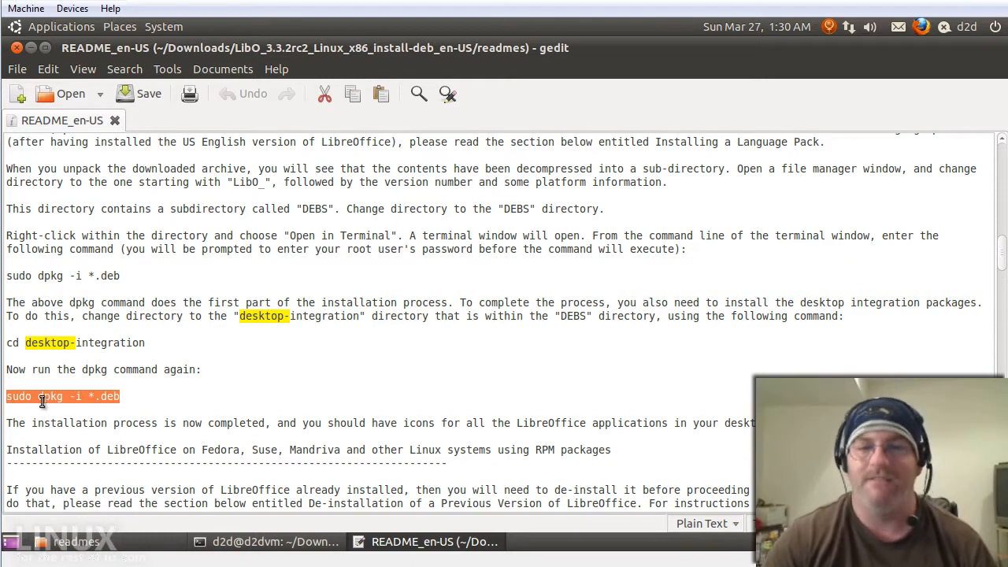
Close the README_en-US file and switch to the Terminal window.
click(394, 544)
right_click(393, 545)
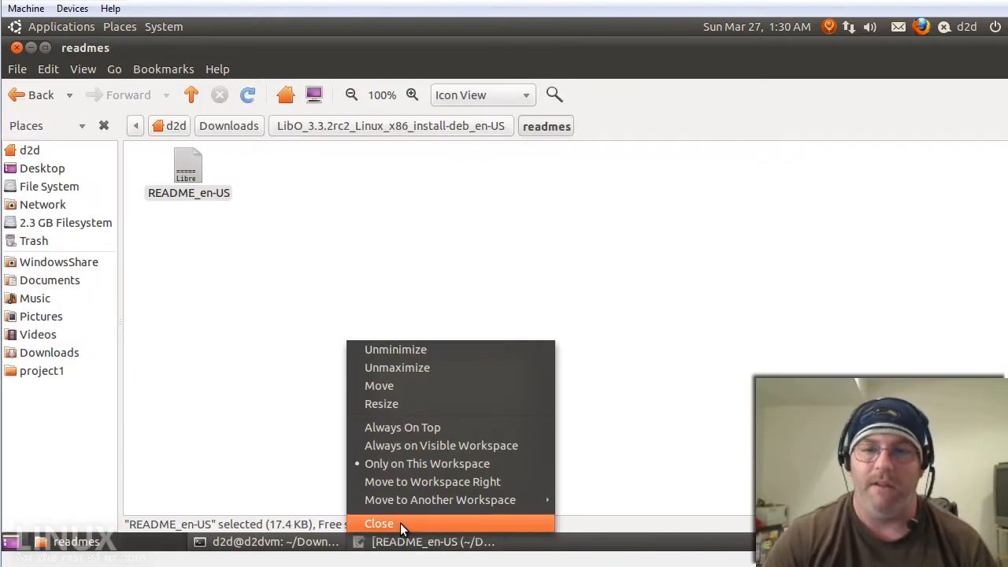
click(400, 526)
click(291, 543)
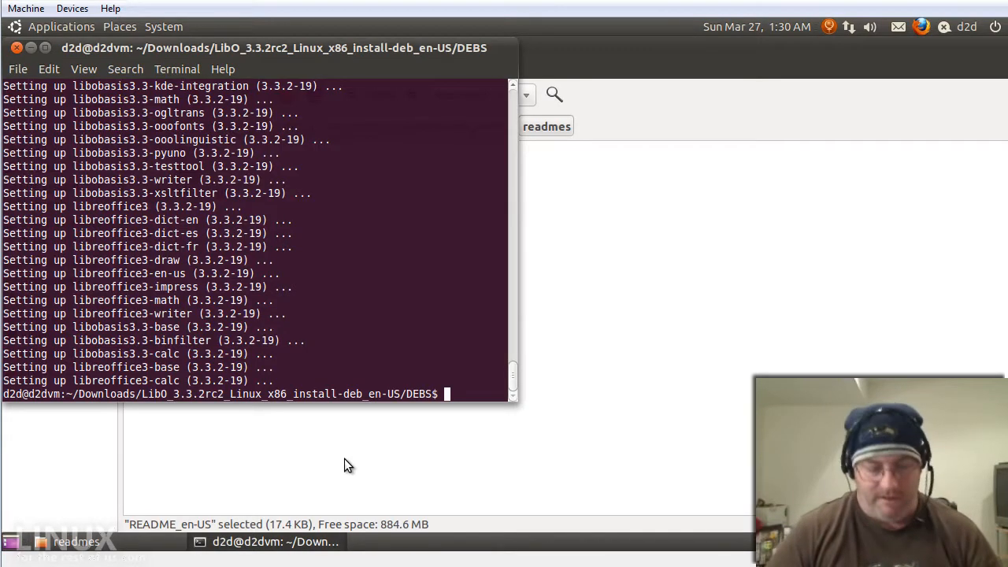
Change from the DEBS directory to its desktop-integration subdirectory with cd desktop-integration/.
text(cd )
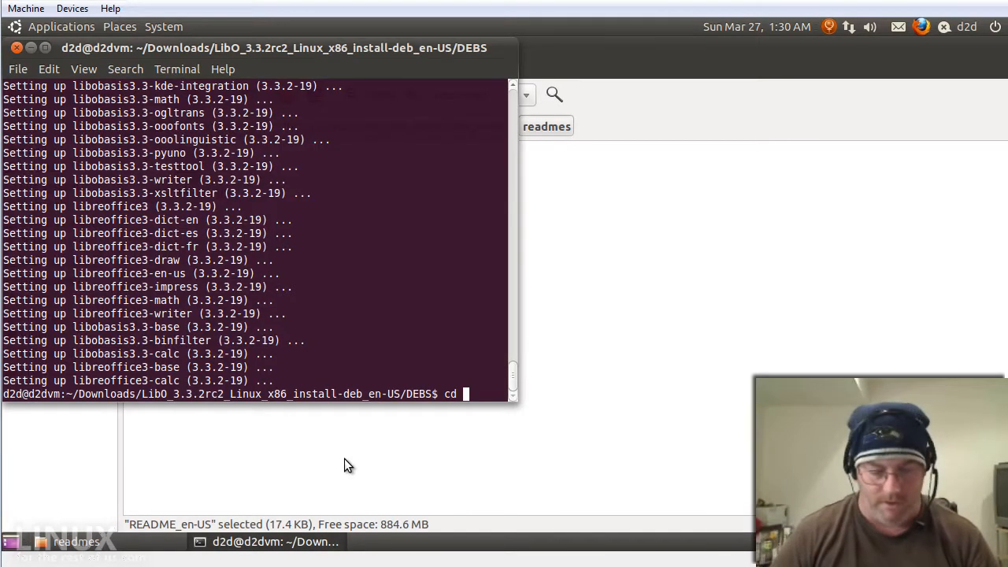
text(de)
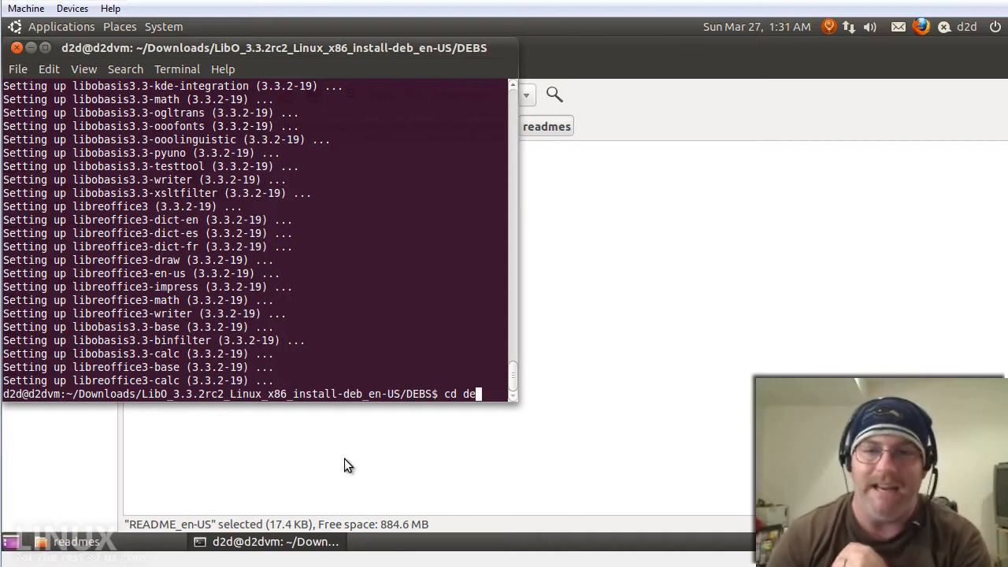
key(Tab)
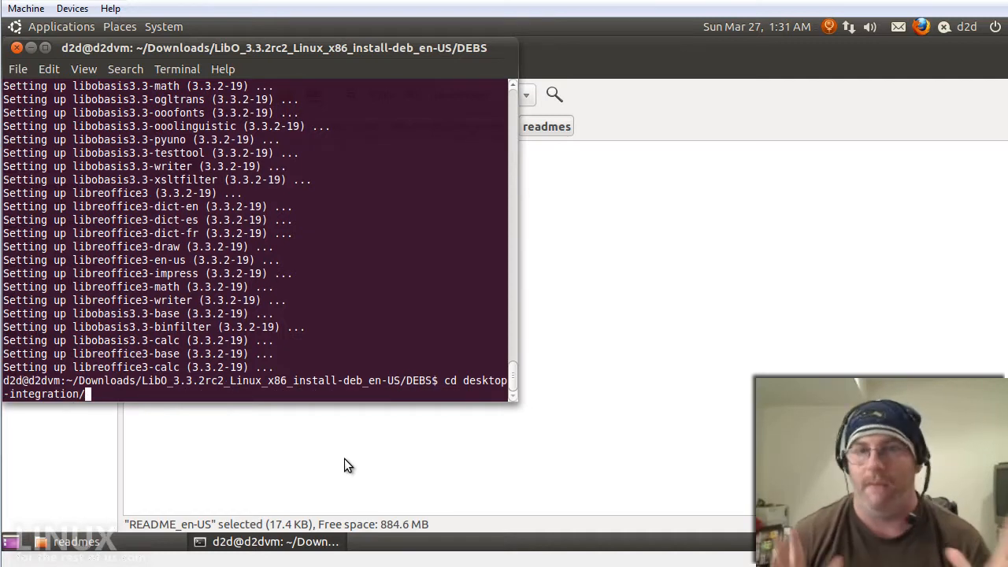
key(Return)
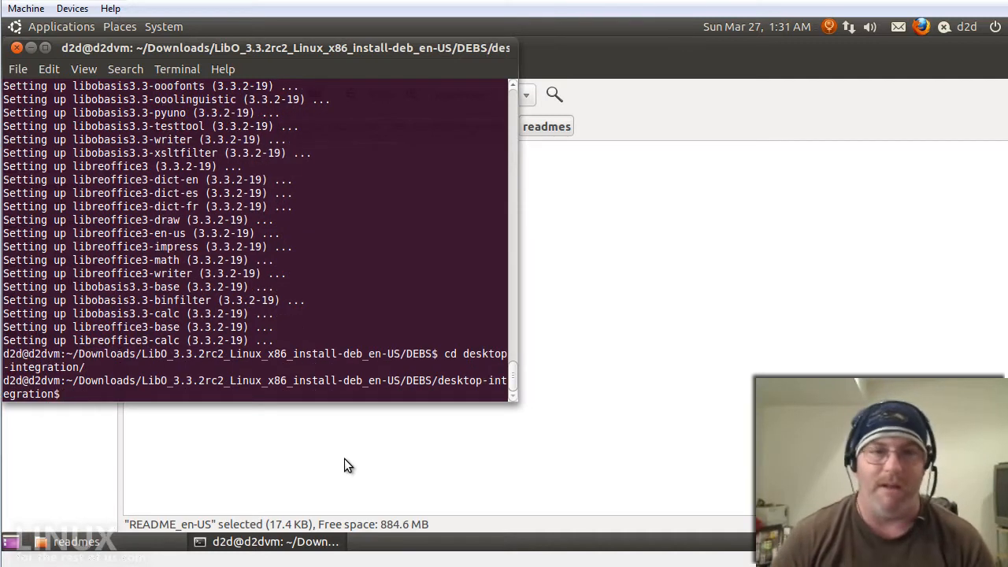
Run sudo dpkg -i *.deb again in the desktop-integration directory to install the menu package.
key(Up)
key(Up)
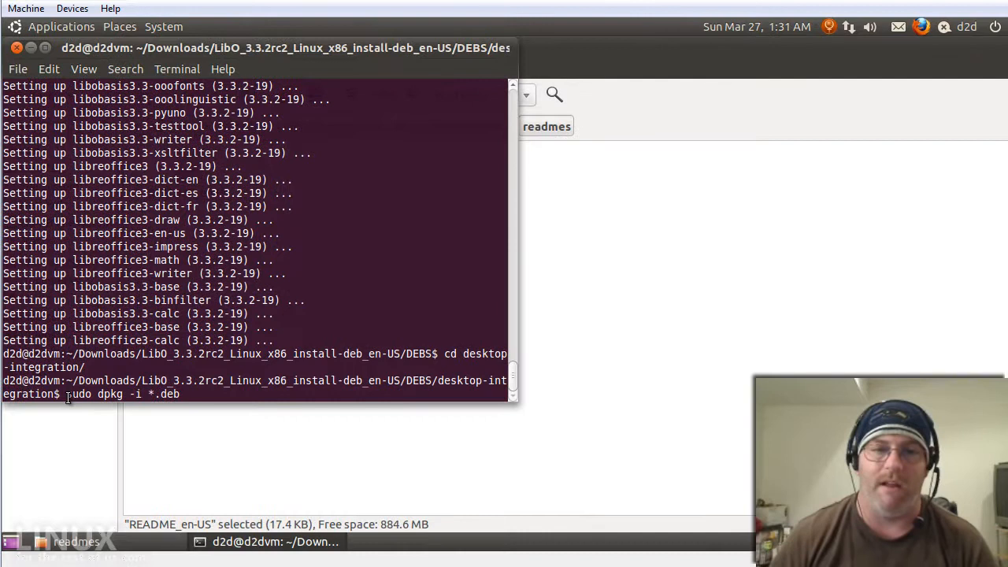
key(Return)
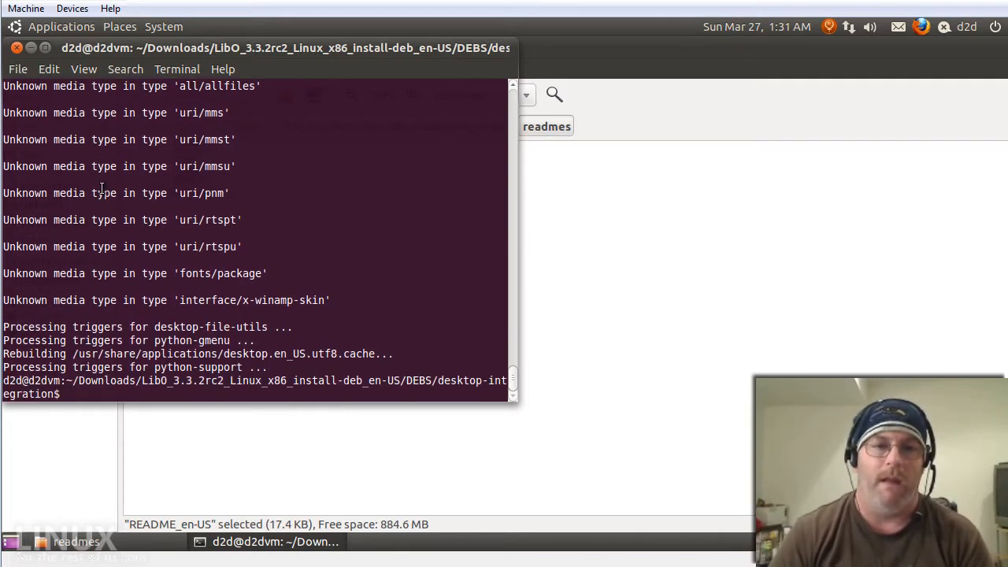
Close the Terminal session and the readmes folder window.
key(ctrl+c)
key(ctrl+d)
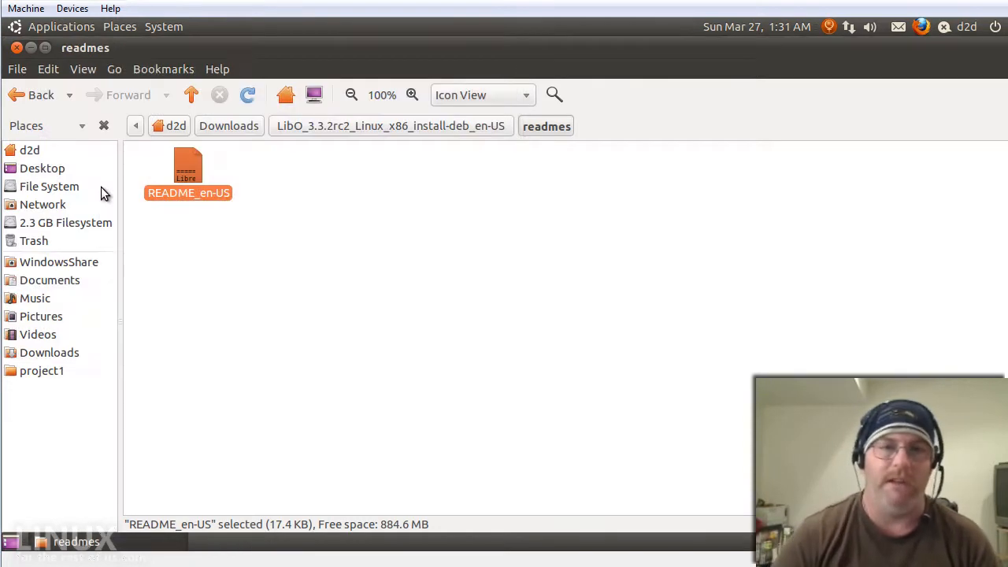
click(16, 48)
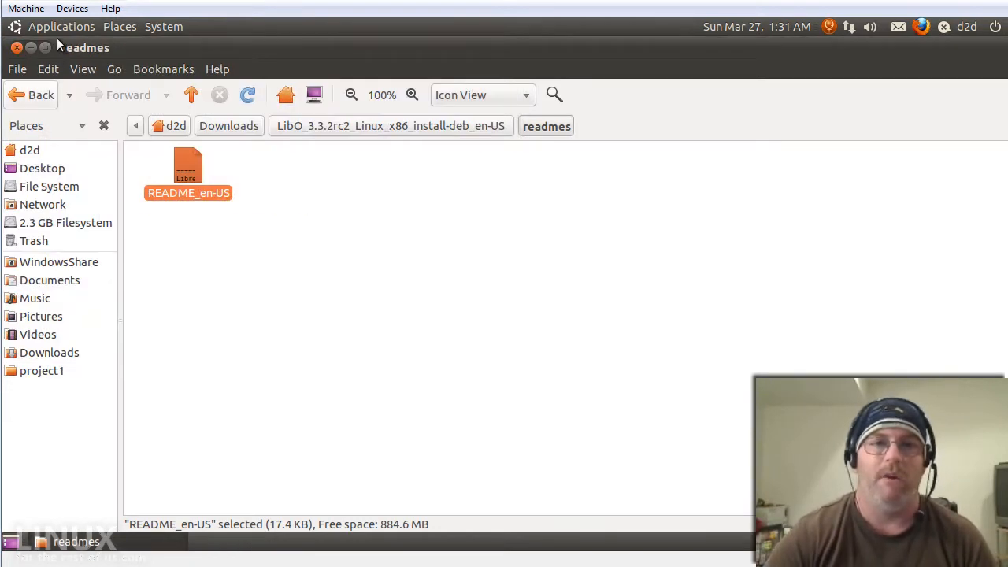
Check the Office category of the installed applications for the LibreOffice 3.3 programs.
click(58, 27)
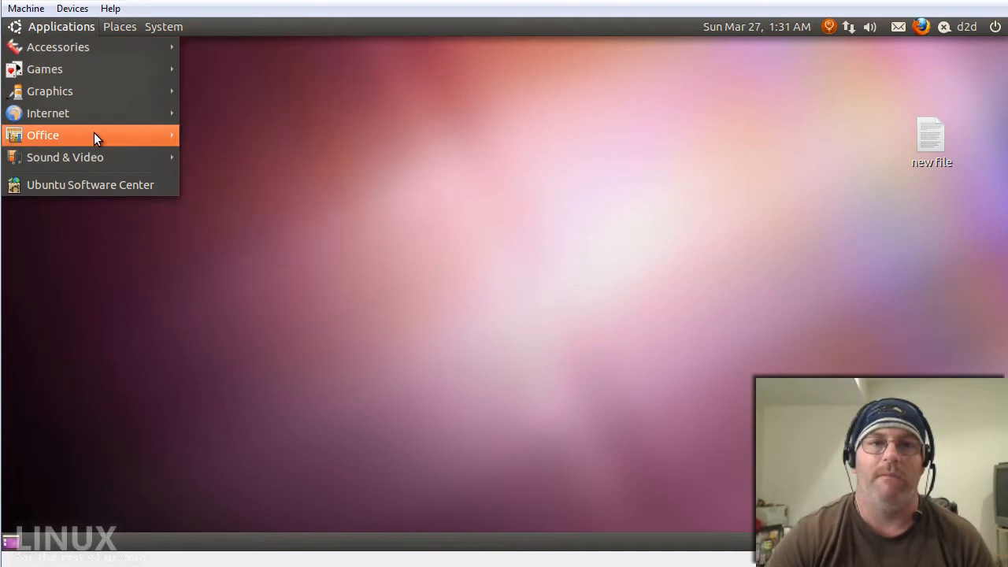
mouse_move(93, 132)
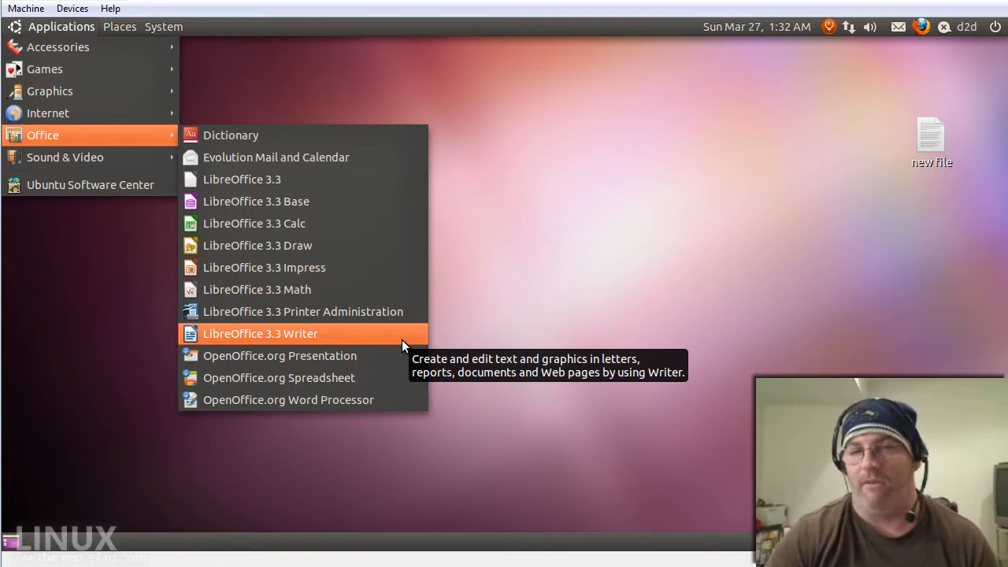
click(174, 31)
click(66, 26)
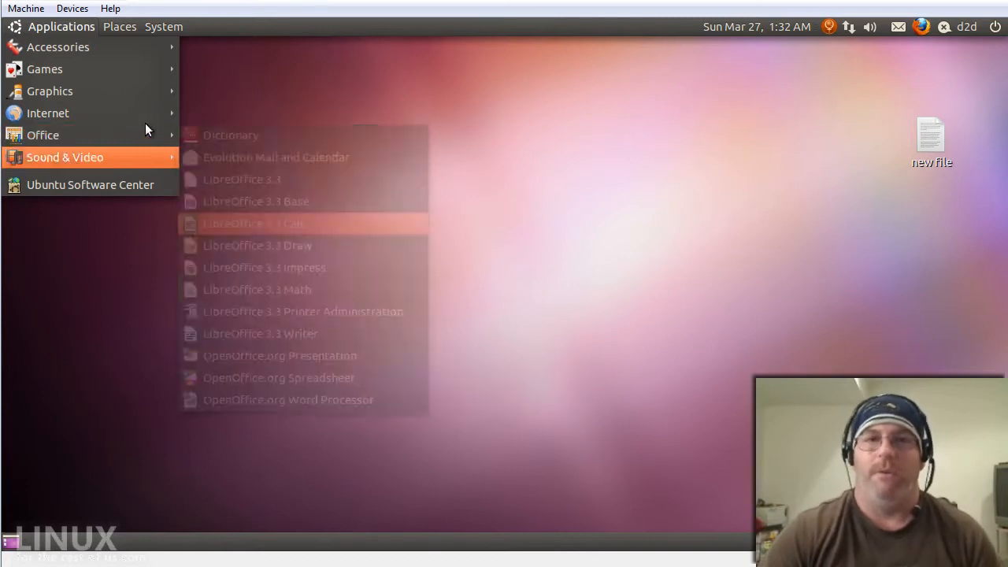
Launch Synaptic Package Manager and authenticate with the administrator password.
mouse_move(175, 55)
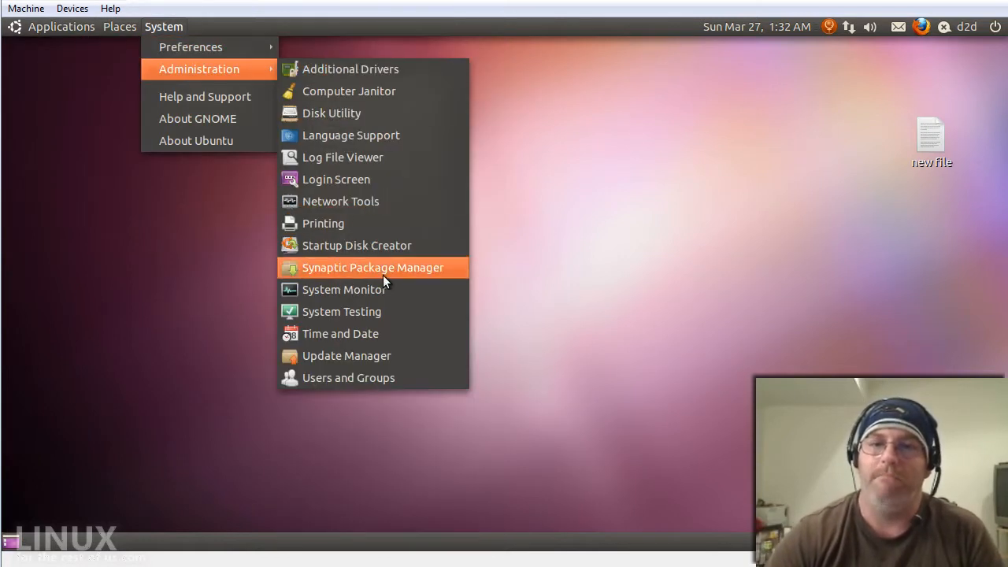
click(397, 270)
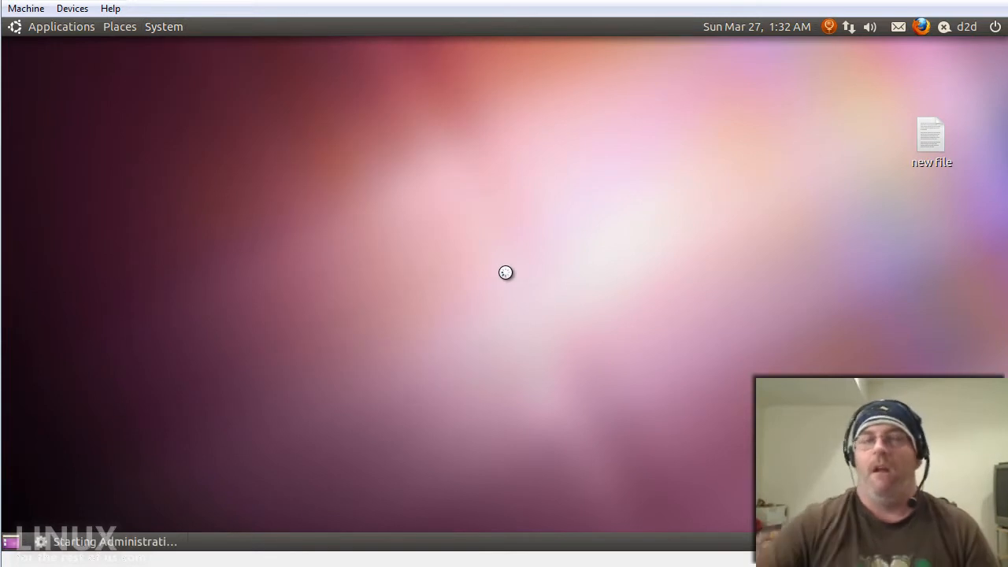
text(••••••••)
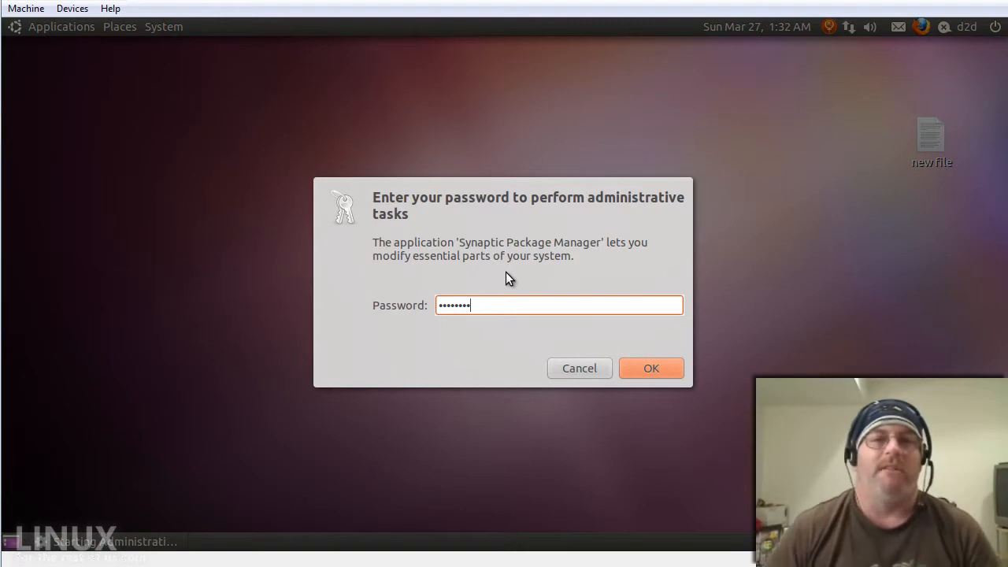
key(Return)
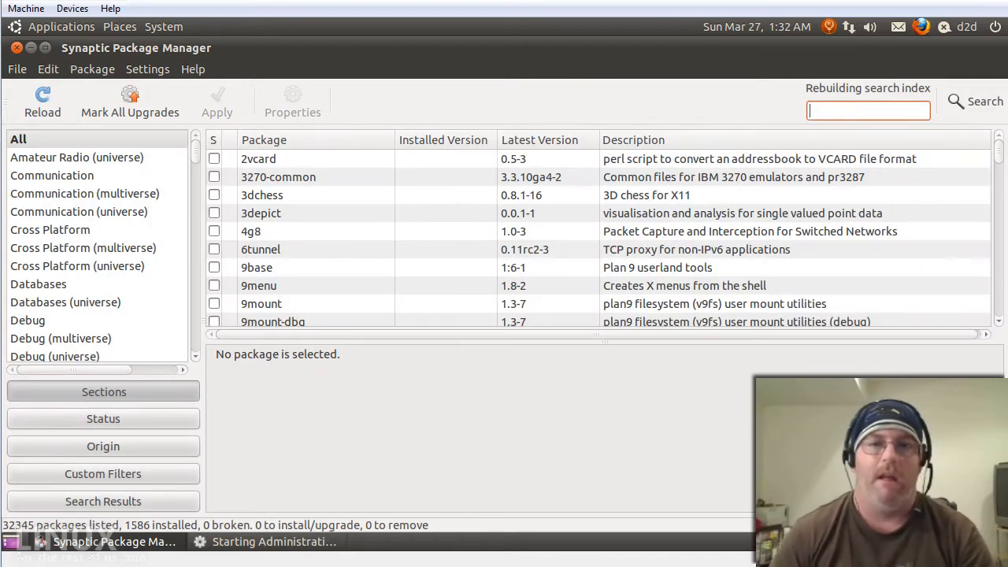
Look through the full package list for entries starting with "oo".
click(324, 248)
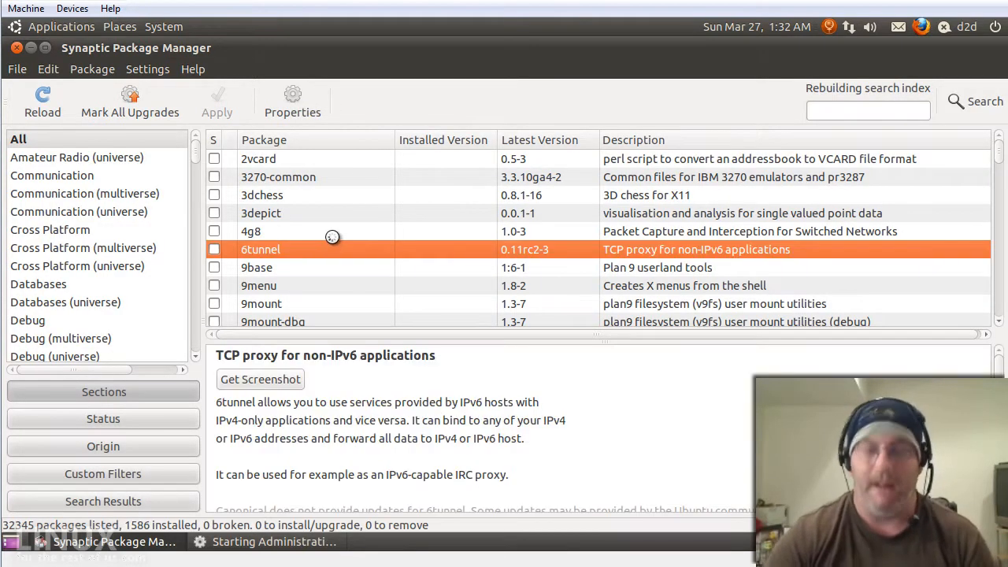
text(oo)
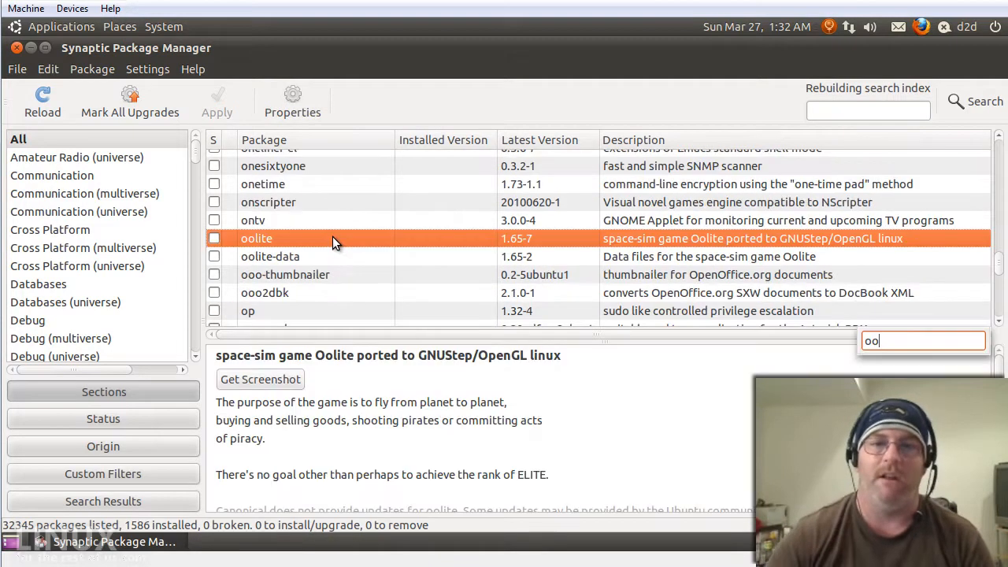
key(Down)
key(Down)
key(Down)
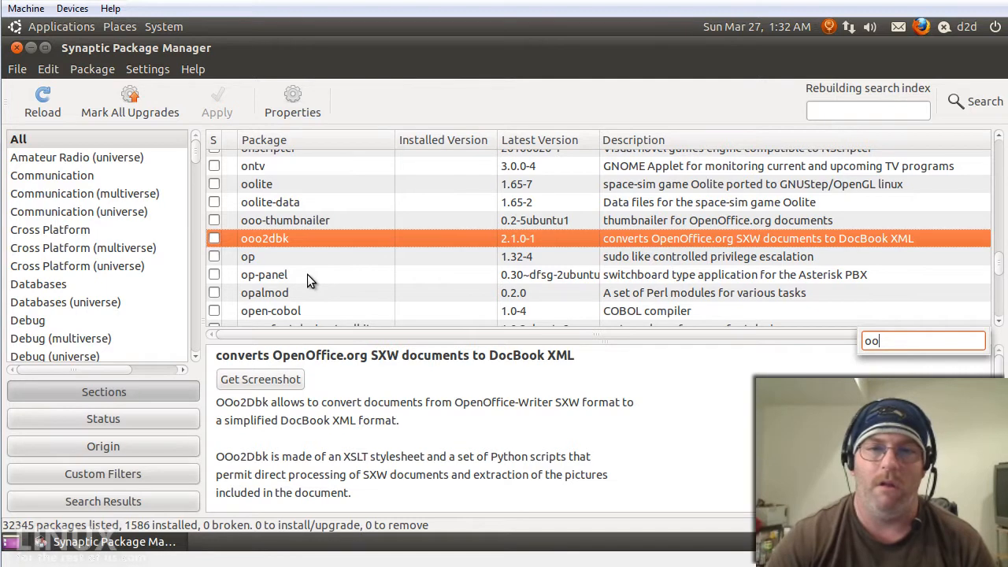
Filter the packages by status to Installed and go to the openoffice.org entries.
click(115, 418)
click(46, 158)
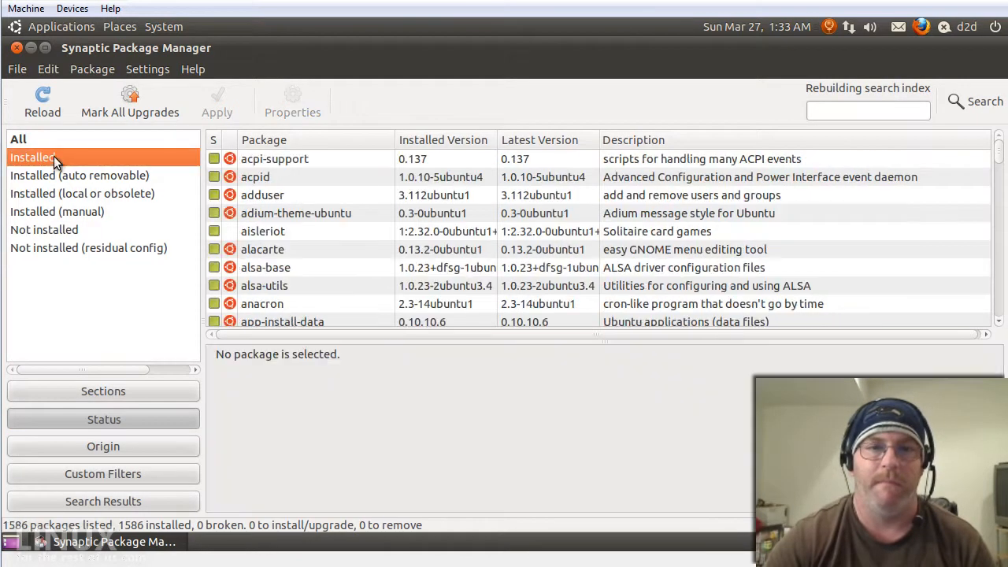
click(318, 221)
click(296, 308)
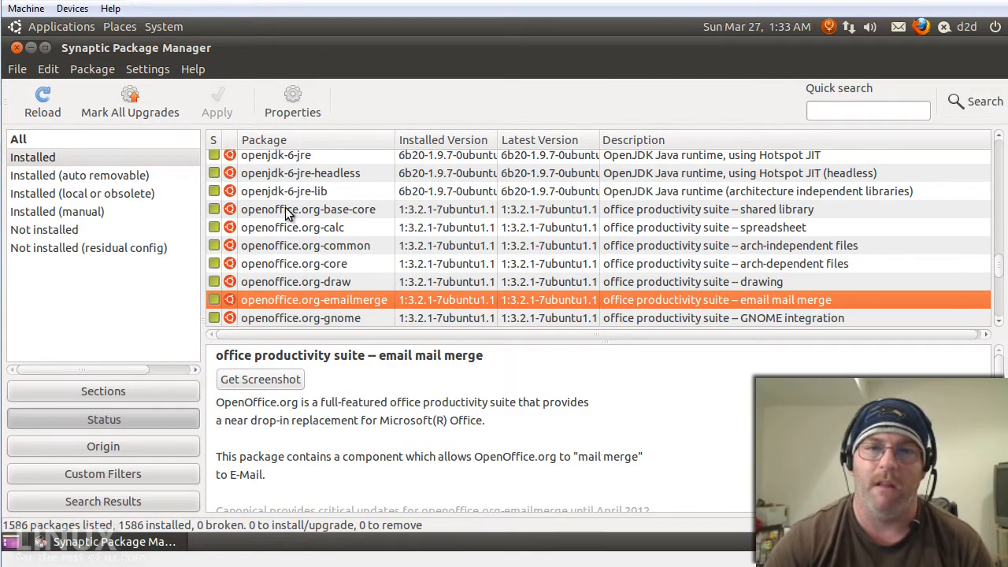
Examine the installed openoffice.org packages, from openoffice.org-base-core through openoffice.org-writer.
scroll(304, 244, down, 2)
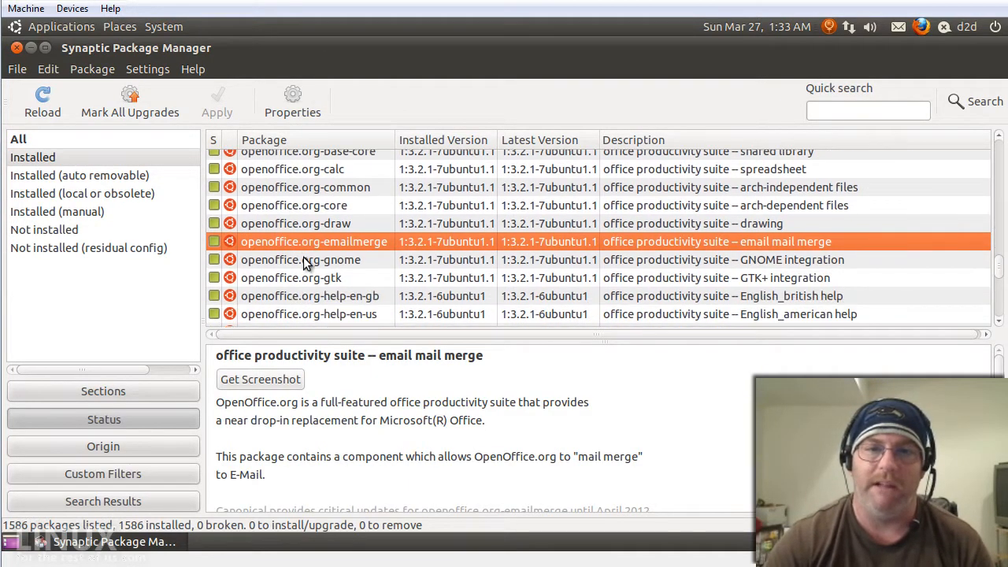
scroll(304, 263, down, 2)
scroll(318, 278, down, 5)
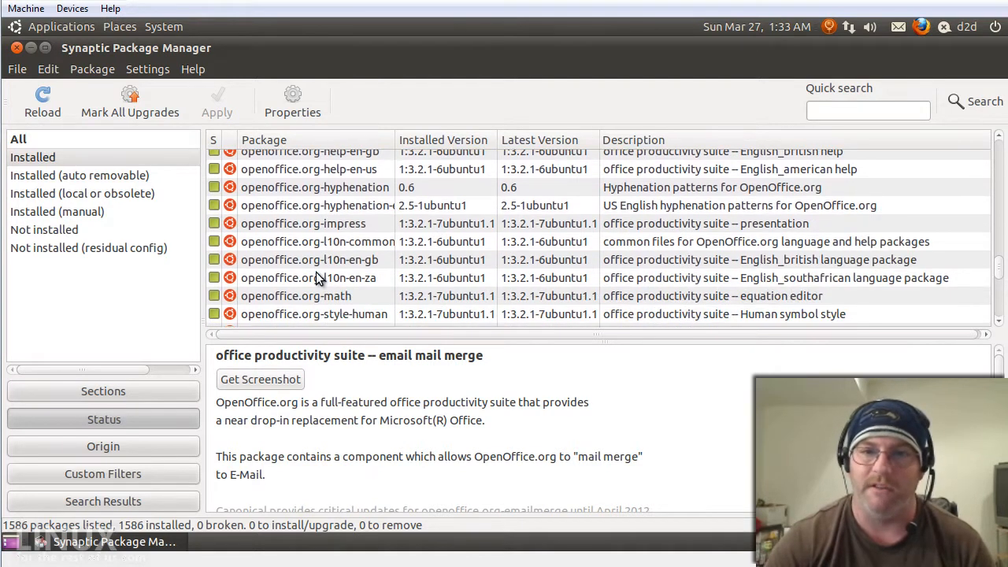
scroll(349, 288, down, 1)
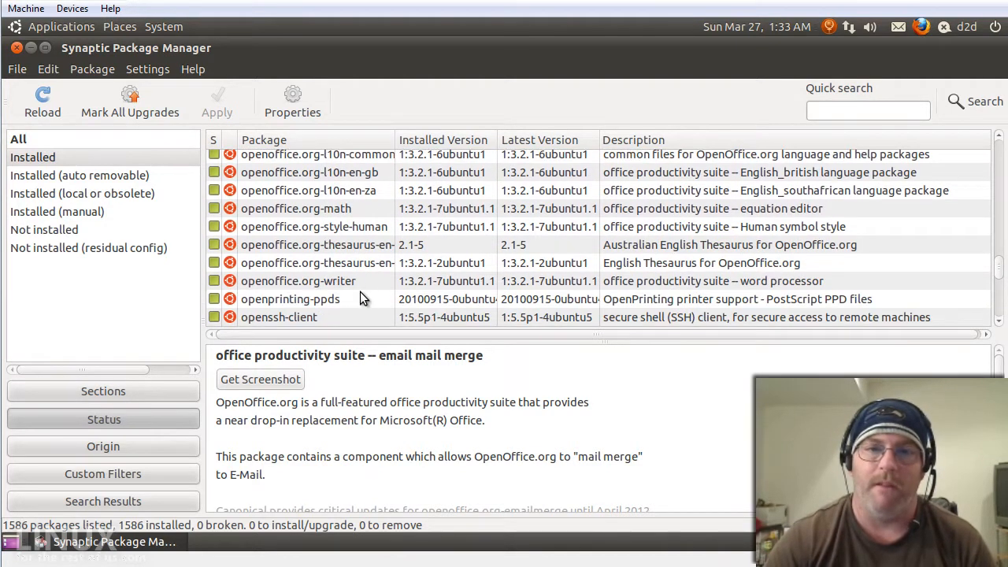
scroll(356, 294, down, 1)
scroll(316, 291, up, 2)
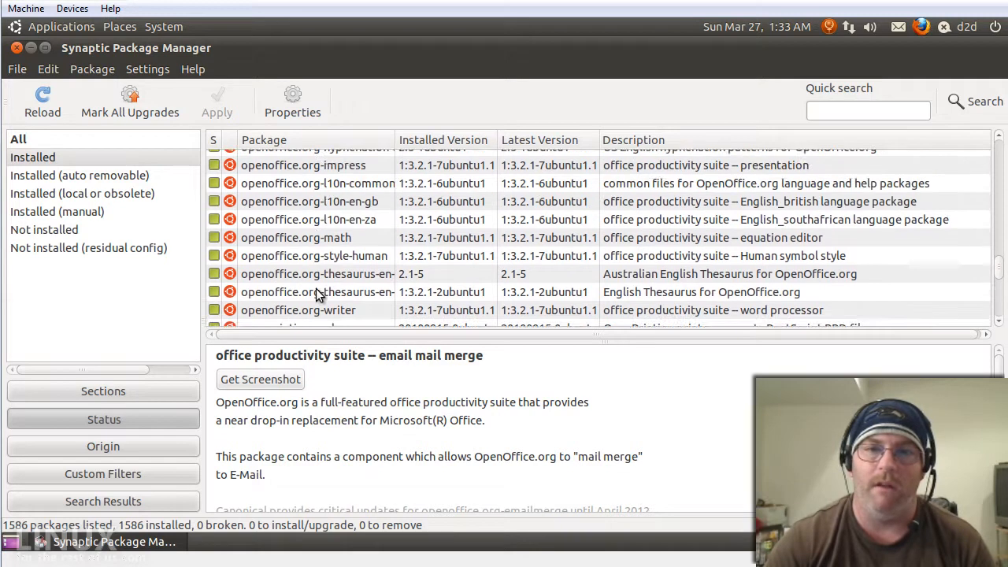
scroll(317, 293, up, 2)
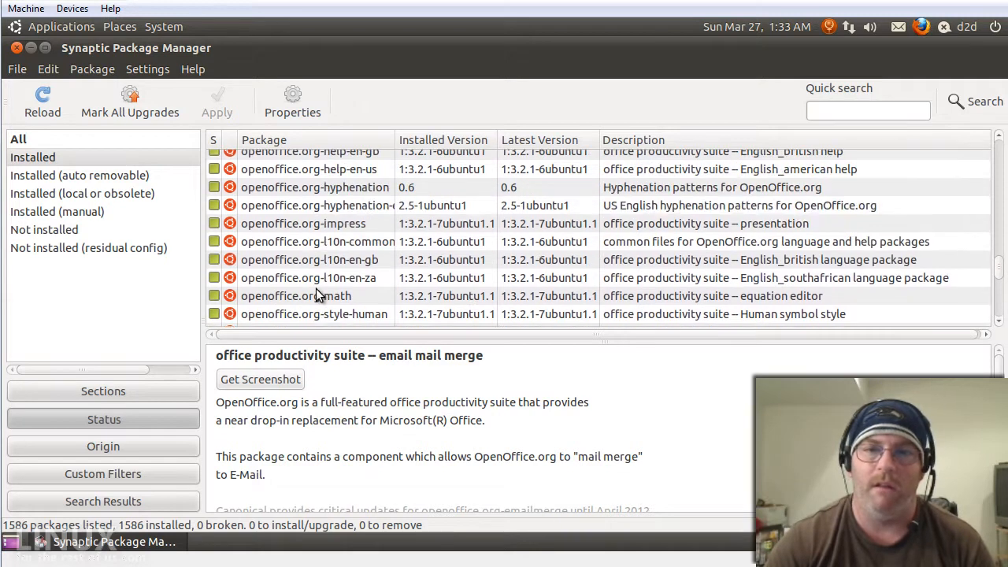
click(314, 244)
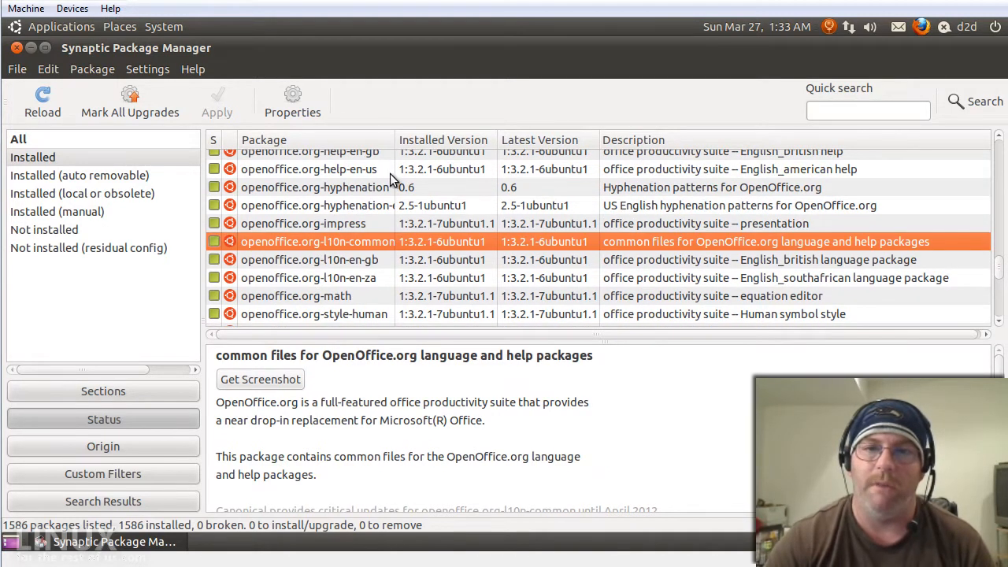
Widen the Package column to fit the full names and sort the list by package name.
click(446, 146)
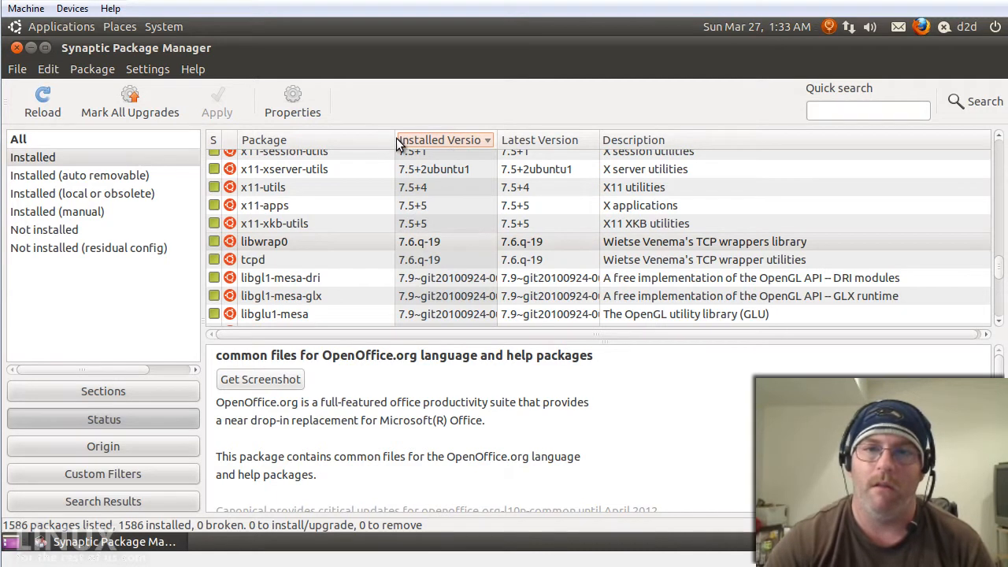
drag(396, 140, 479, 143)
click(314, 139)
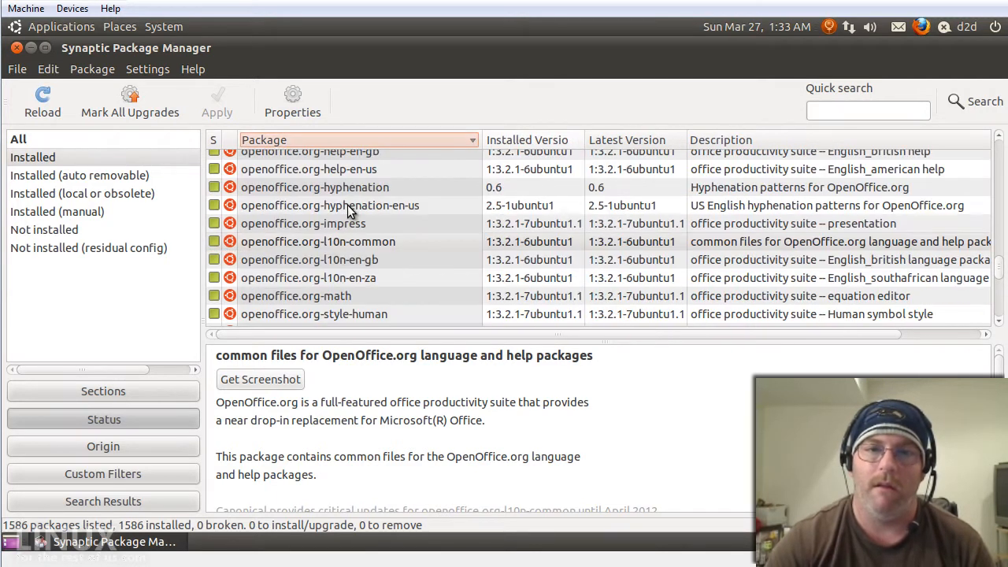
Mark openoffice.org-common for removal together with its dependent packages, and apply the changes.
scroll(362, 228, up, 3)
scroll(363, 229, up, 3)
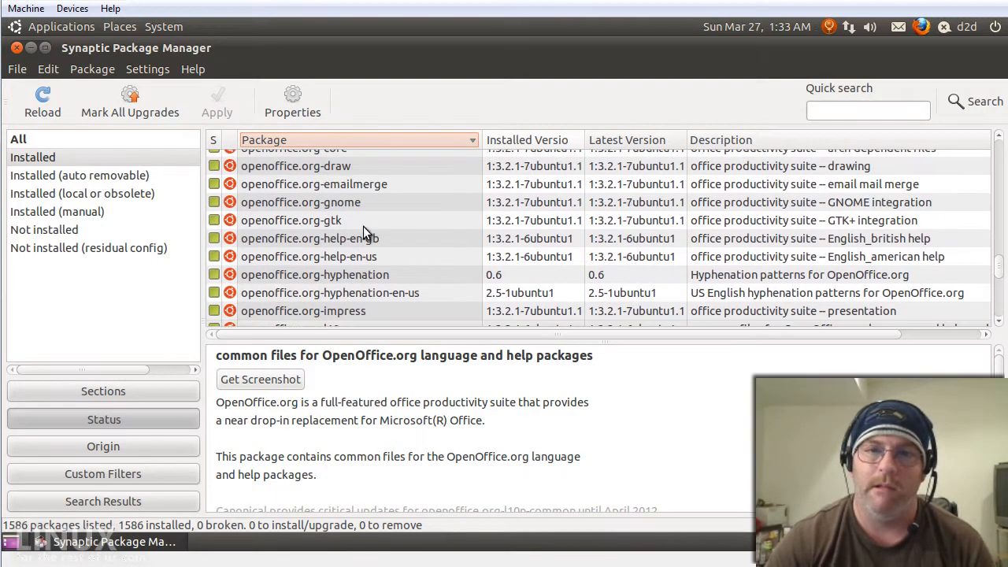
click(375, 217)
scroll(370, 213, up, 1)
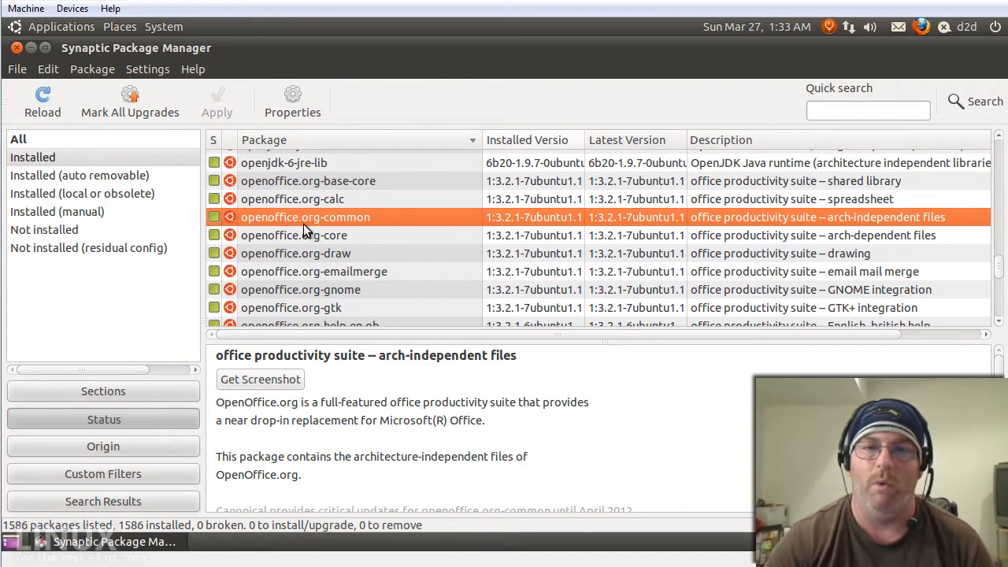
click(215, 218)
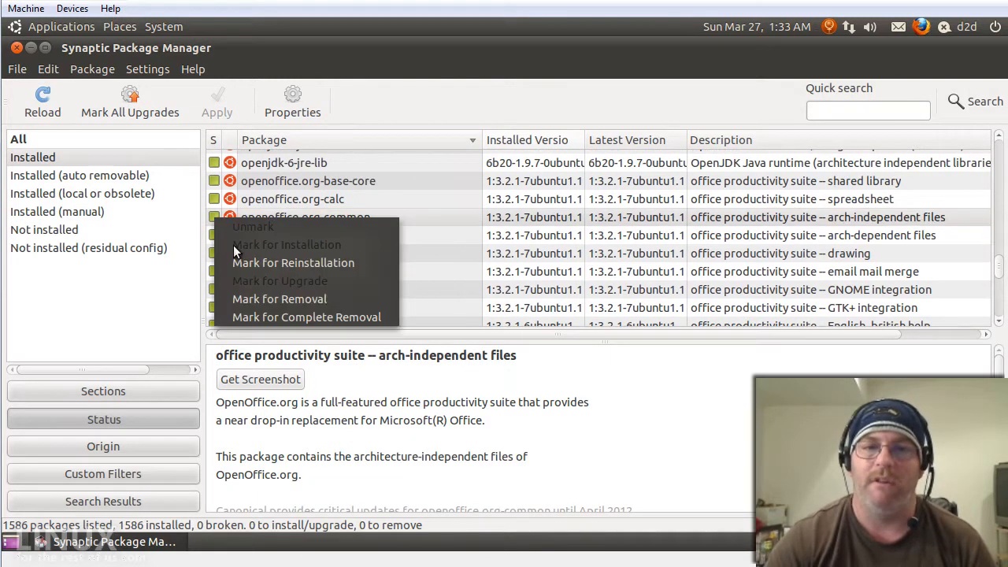
click(264, 303)
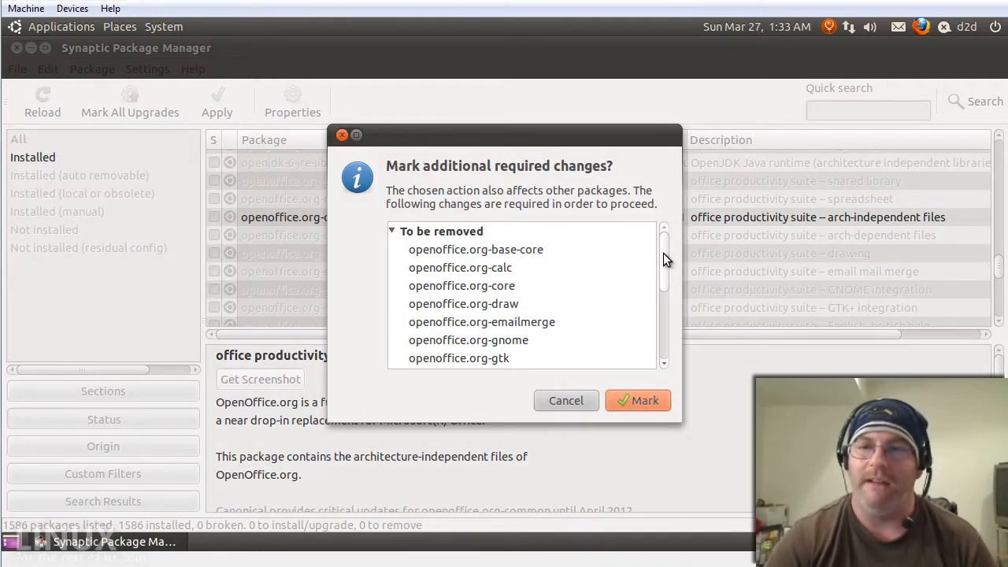
drag(665, 253, 658, 344)
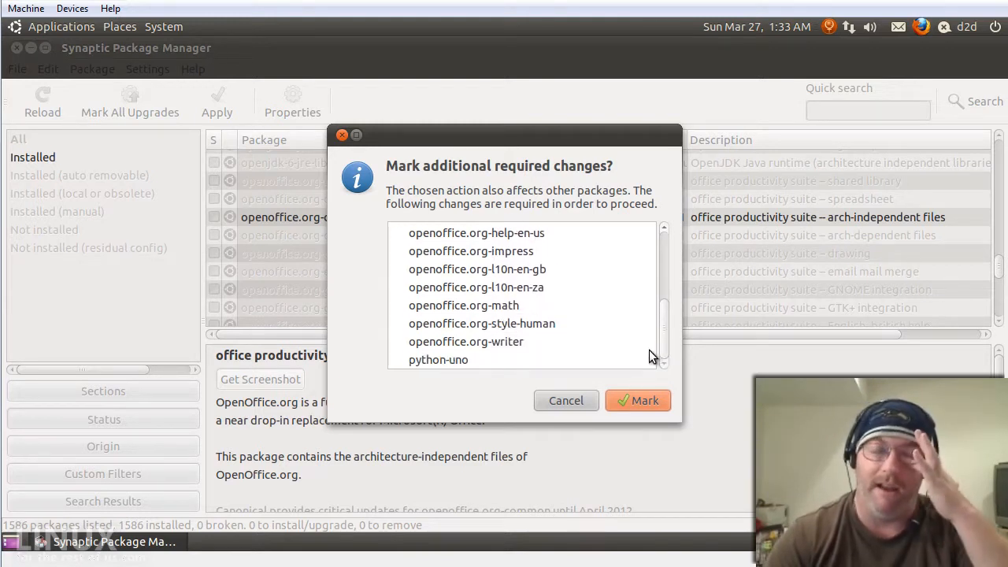
click(631, 401)
click(338, 268)
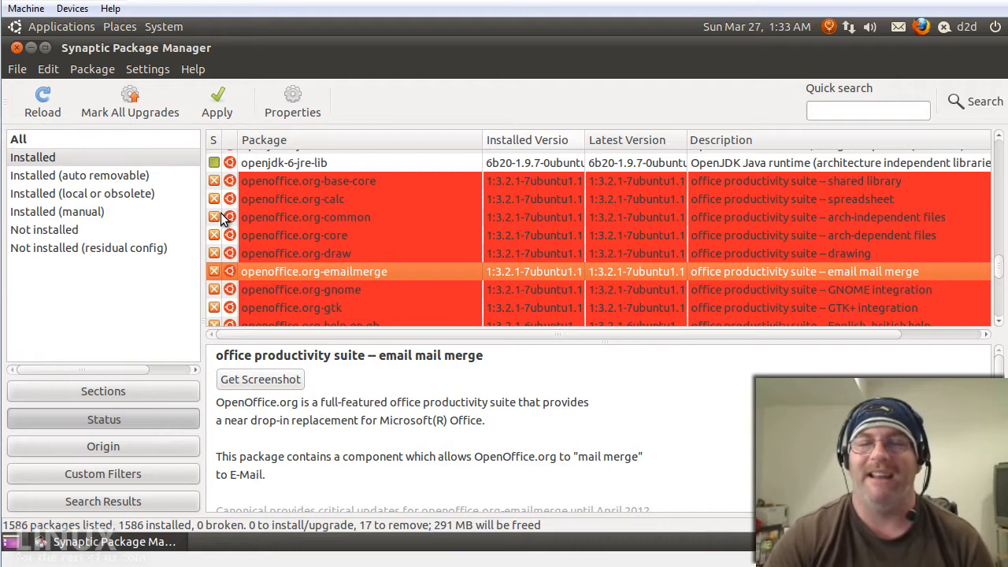
click(227, 111)
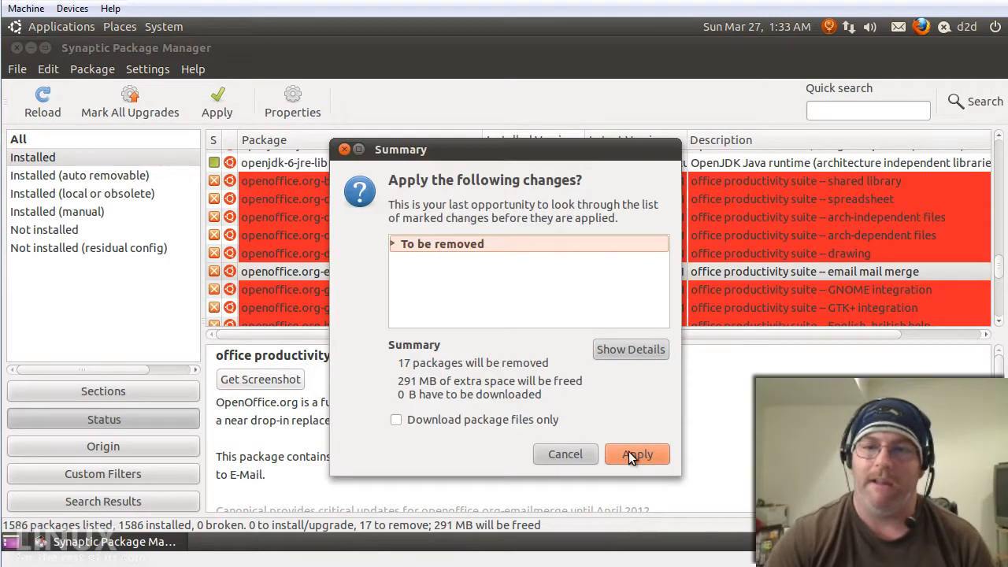
click(627, 450)
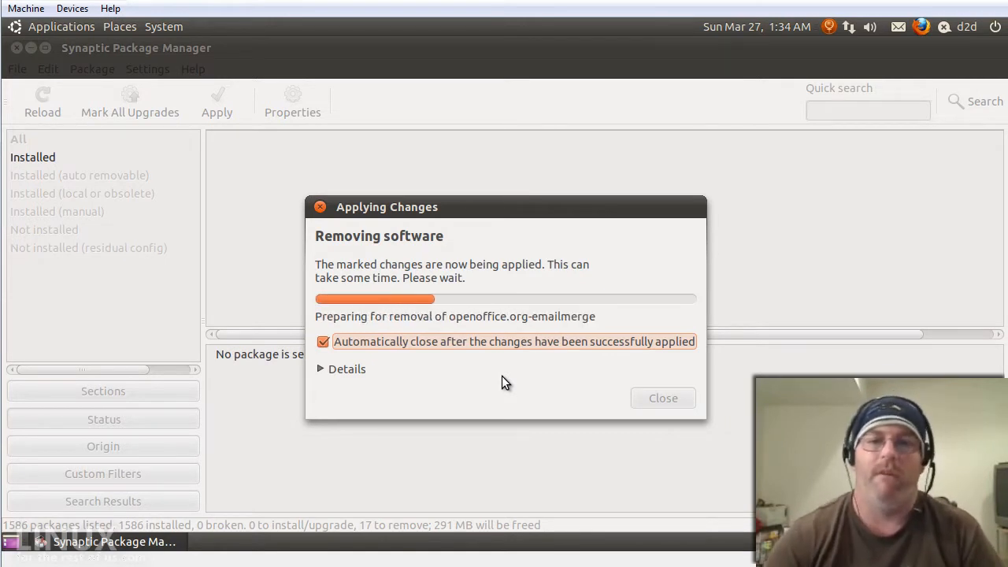
Check the Office category of the applications while the OpenOffice.org packages are being removed.
click(58, 26)
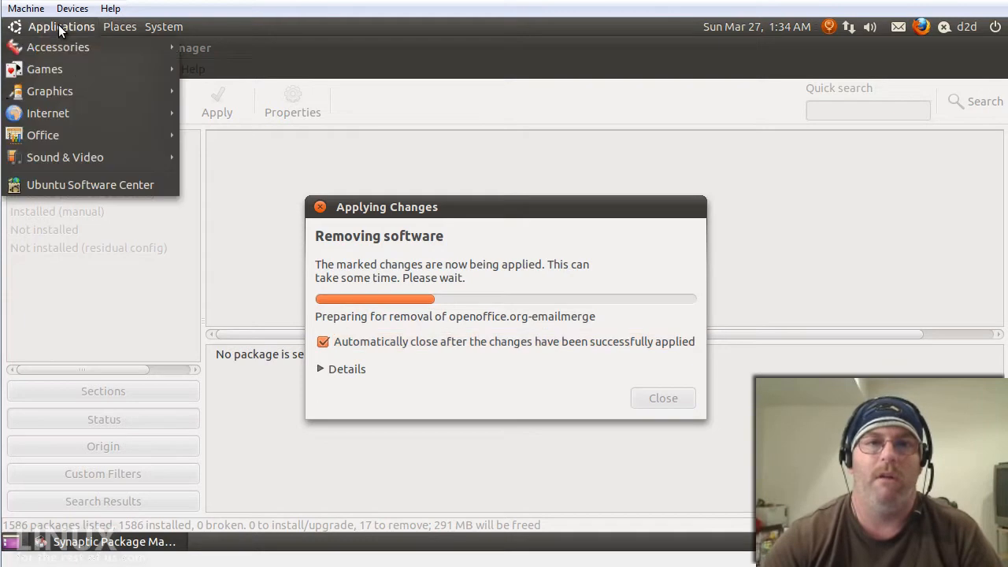
mouse_move(88, 134)
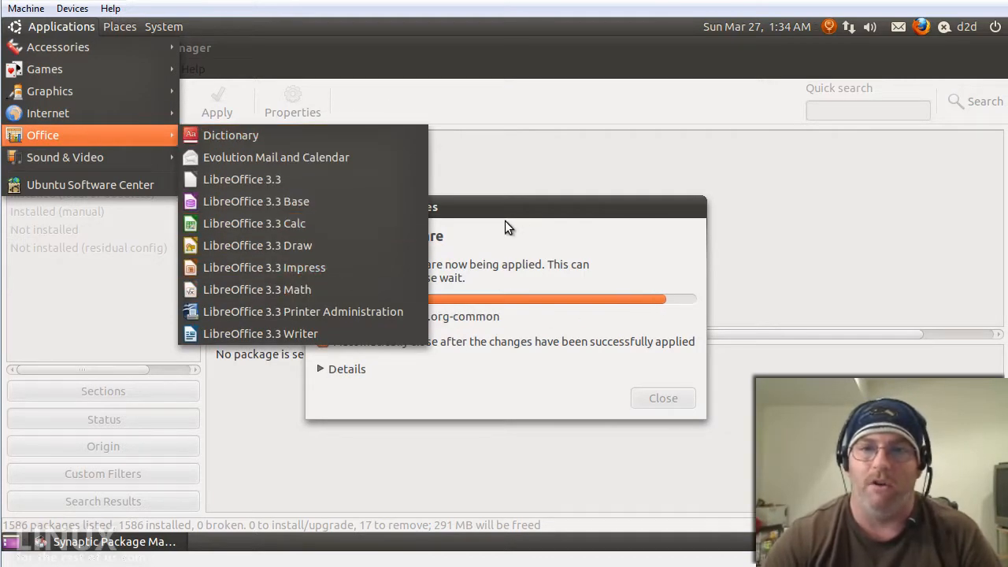
click(528, 221)
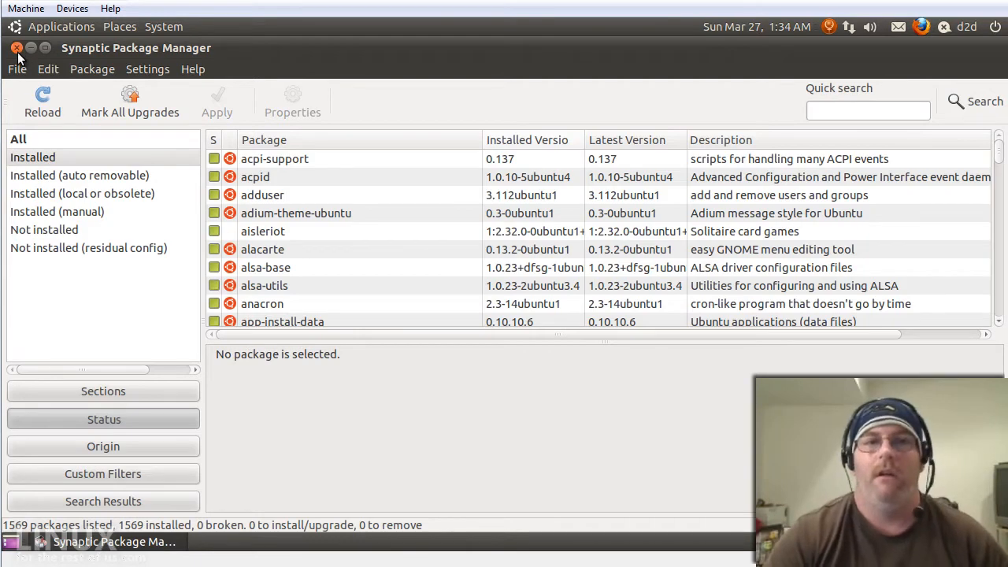
Close Synaptic Package Manager and review the remaining programs in the Office category.
click(17, 49)
click(55, 26)
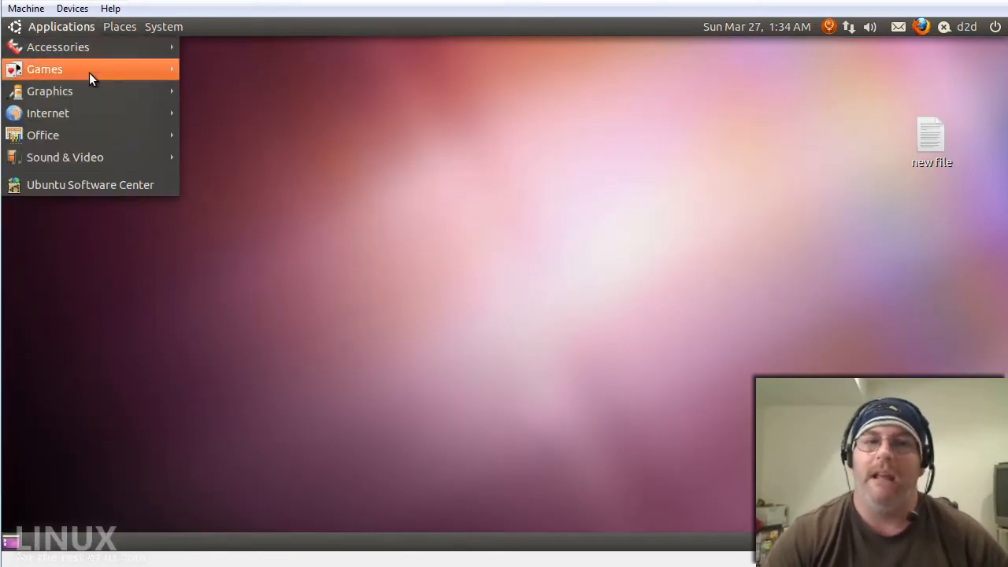
mouse_move(123, 132)
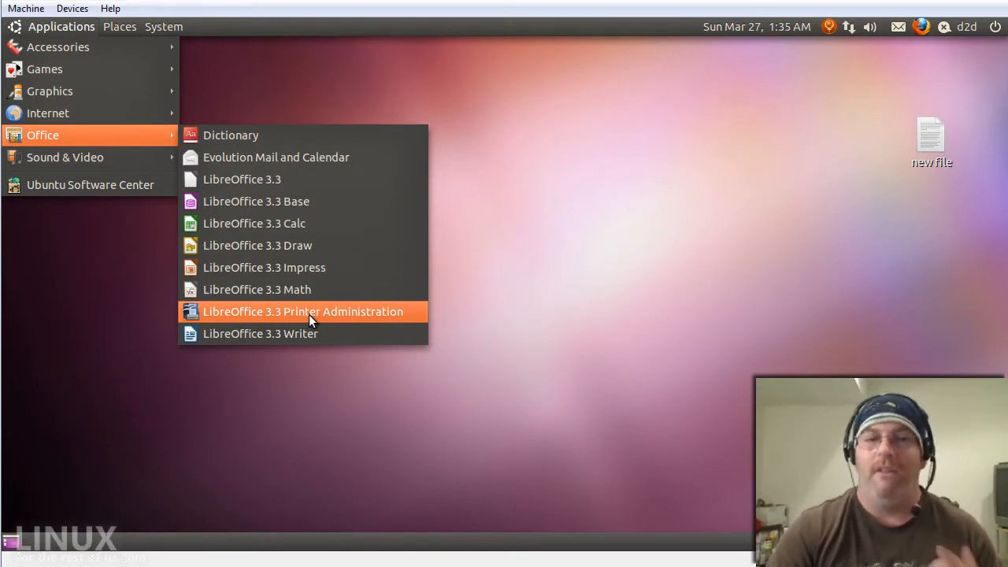
click(341, 376)
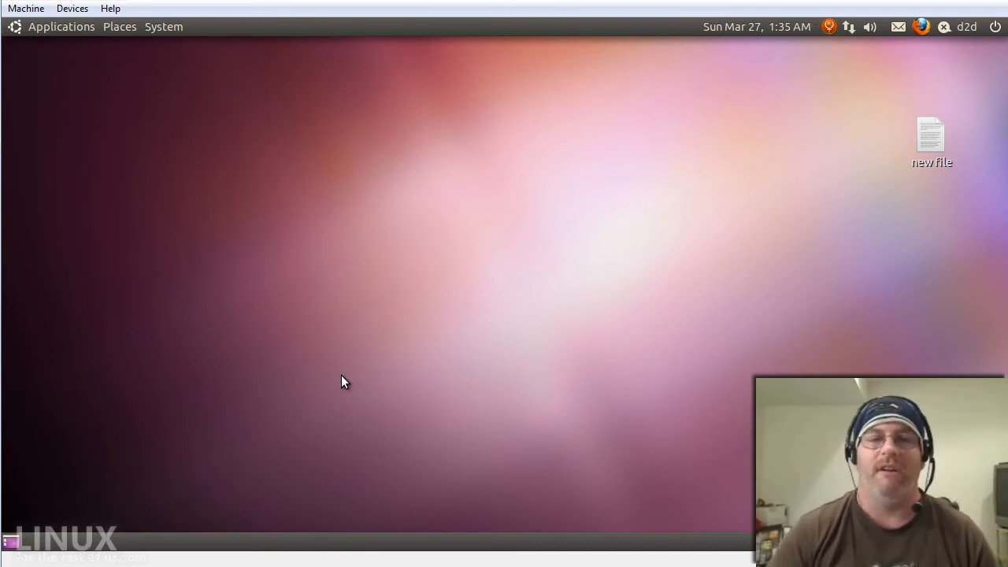
click(392, 566)
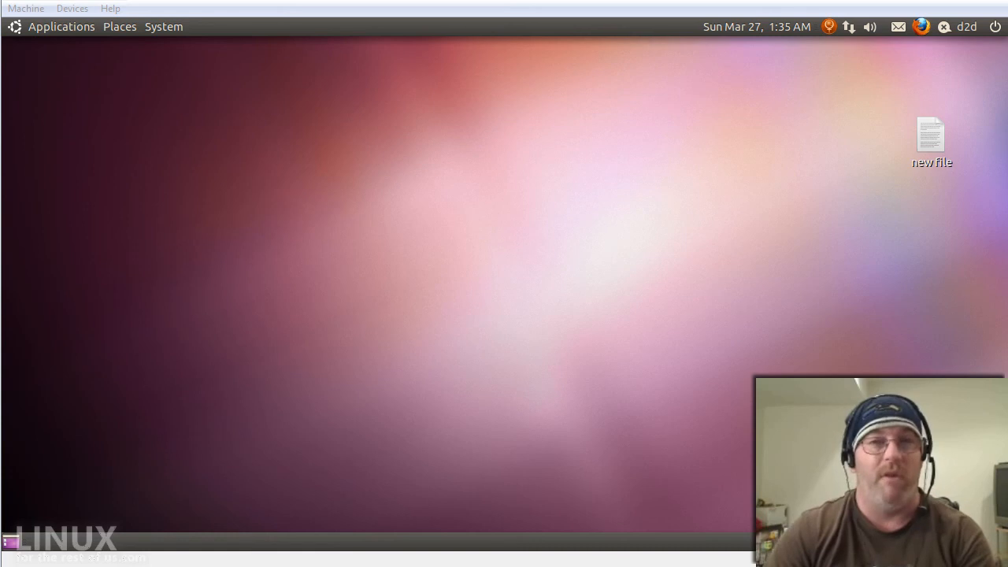